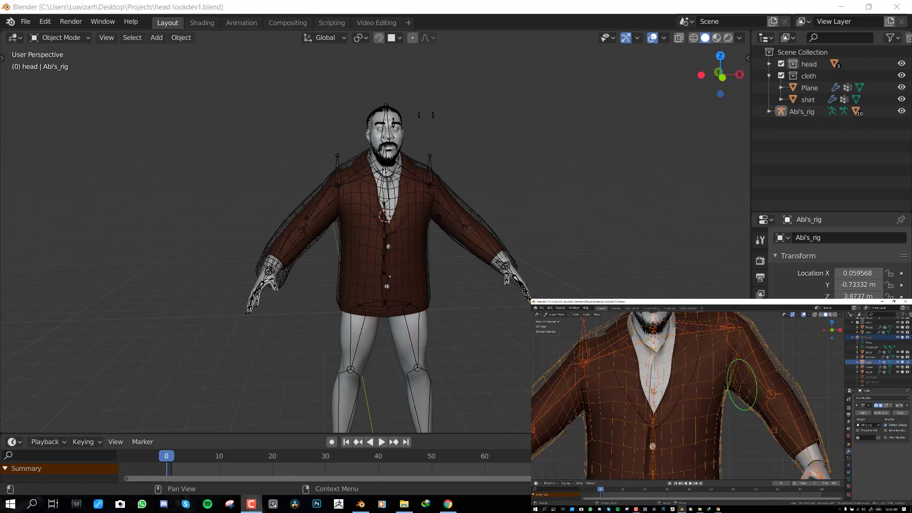
- Select the wireframe cage mesh around the jacket and examine its shape in front orthographic view
{"action": "left_click", "coordinate": [270, 240]}
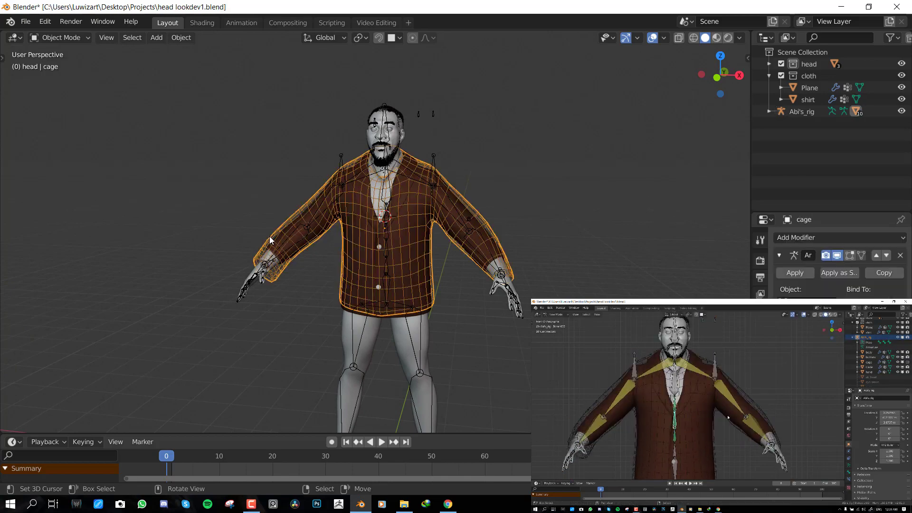
{"action": "scroll", "coordinate": [415, 233], "scroll_direction": "up", "scroll_amount": 3}
{"action": "middle_click_drag", "start_coordinate": [446, 244], "coordinate": [478, 264]}
{"action": "scroll", "coordinate": [468, 256], "scroll_direction": "up", "scroll_amount": 1}
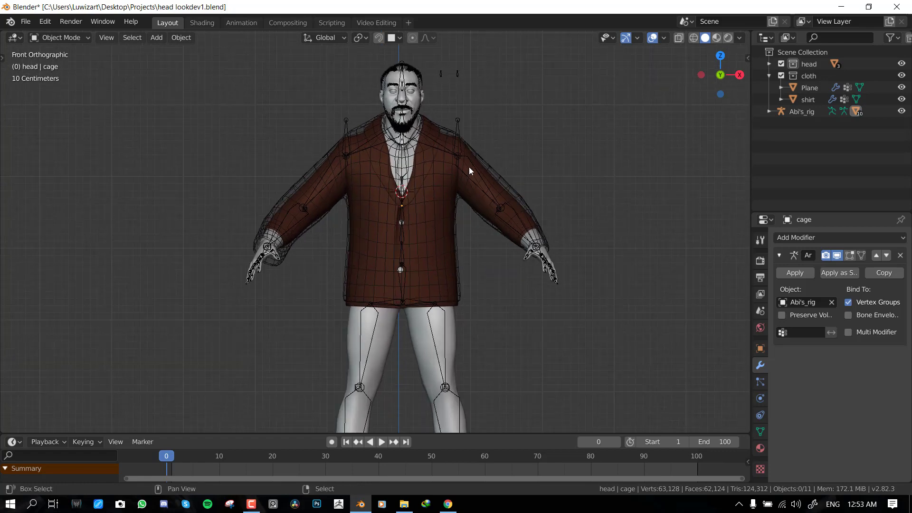
{"action": "middle_click_drag", "start_coordinate": [478, 154], "coordinate": [454, 208], "text": "shift"}
{"action": "scroll", "coordinate": [455, 209], "scroll_direction": "up", "scroll_amount": 2}
{"action": "right_click", "coordinate": [517, 230]}
{"action": "scroll", "coordinate": [529, 241], "scroll_direction": "down", "scroll_amount": 2}
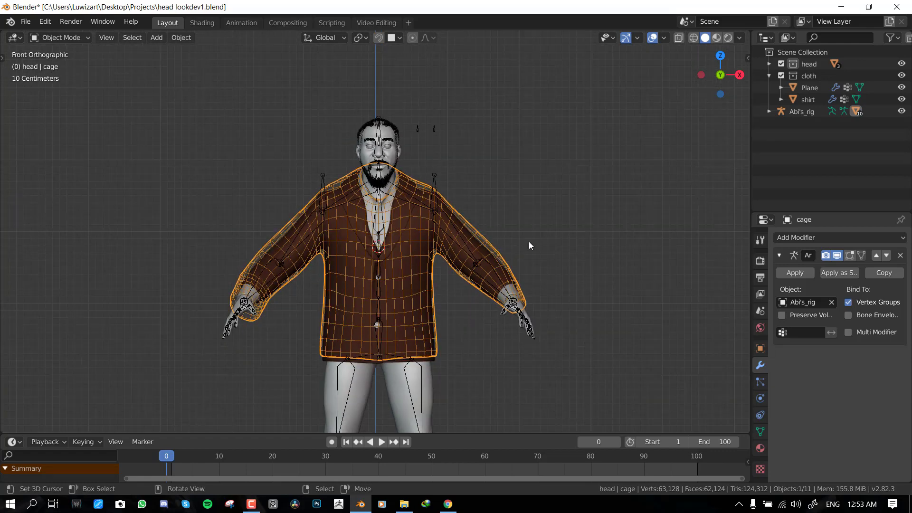
- Hide the cage mesh and select the shirt underneath the jacket
{"action": "middle_click_drag", "start_coordinate": [529, 241], "coordinate": [548, 192]}
{"action": "key", "text": "h"}
{"action": "scroll", "coordinate": [522, 198], "scroll_direction": "up", "scroll_amount": 2}
{"action": "middle_click_drag", "start_coordinate": [471, 209], "coordinate": [531, 206]}
{"action": "right_click", "coordinate": [397, 212]}
{"action": "scroll", "coordinate": [423, 209], "scroll_direction": "down", "scroll_amount": 1}
{"action": "key", "text": "KP_5"}
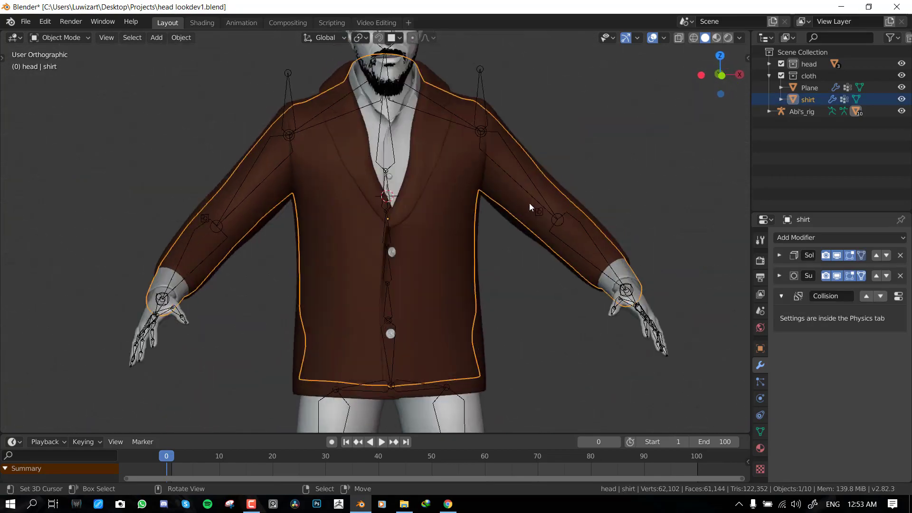
- Try moving the brown jacket aside to expose the shirt, cancelling each move
{"action": "key", "text": "KP_1"}
{"action": "left_click", "coordinate": [443, 241]}
{"action": "scroll", "coordinate": [444, 241], "scroll_direction": "up", "scroll_amount": 2}
{"action": "key", "text": "g"}
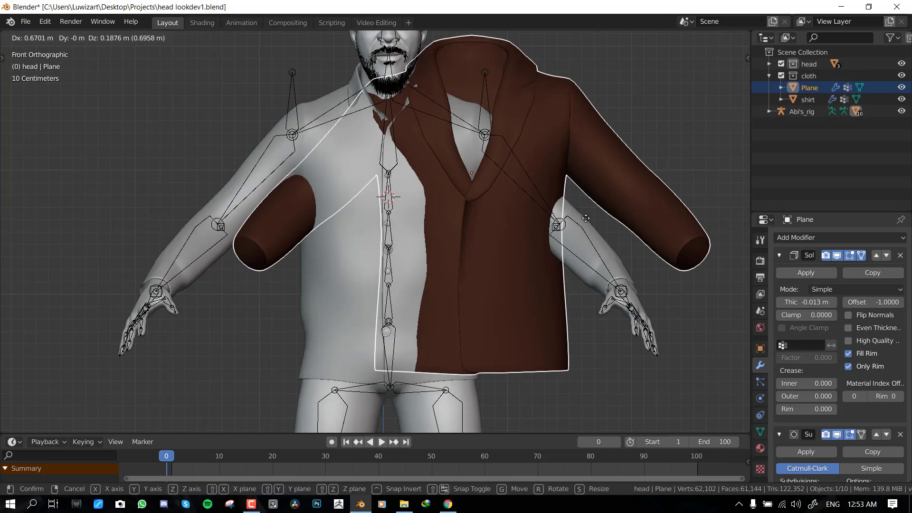
{"action": "key", "text": "Escape"}
{"action": "left_click", "coordinate": [428, 157]}
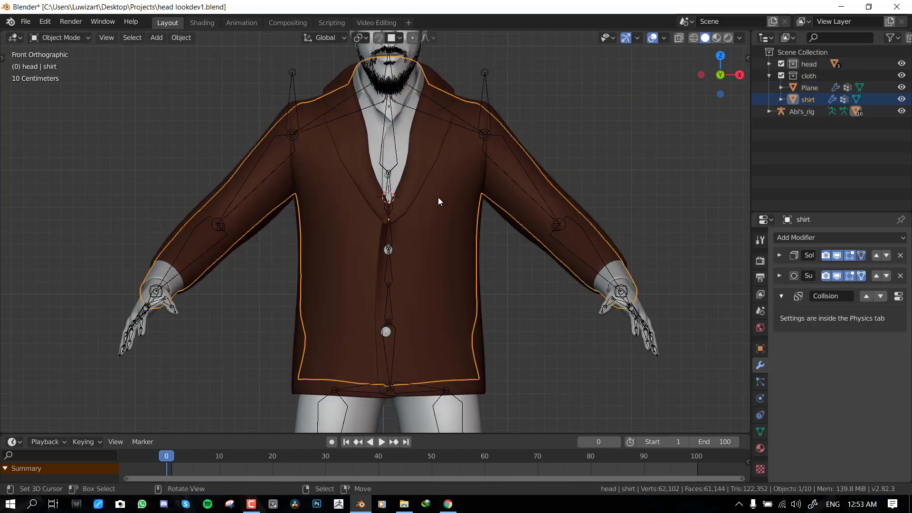
{"action": "left_click", "coordinate": [451, 217]}
{"action": "key", "text": "g"}
{"action": "key", "text": "Escape"}
- Hide the jacket mesh and select the shirt to show it on its own
{"action": "key", "text": "h"}
{"action": "key", "text": "KP_5"}
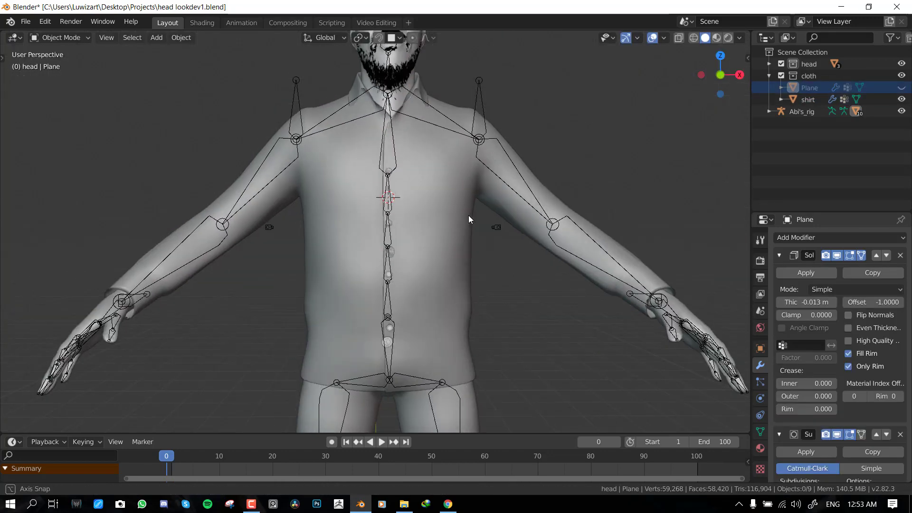
{"action": "left_click", "coordinate": [468, 215]}
{"action": "mouse_move", "coordinate": [469, 216]}
{"action": "middle_mouse_down"}
{"action": "mouse_move", "coordinate": [479, 207]}
{"action": "mouse_move", "coordinate": [455, 221]}
{"action": "mouse_move", "coordinate": [477, 219]}
{"action": "middle_mouse_up"}
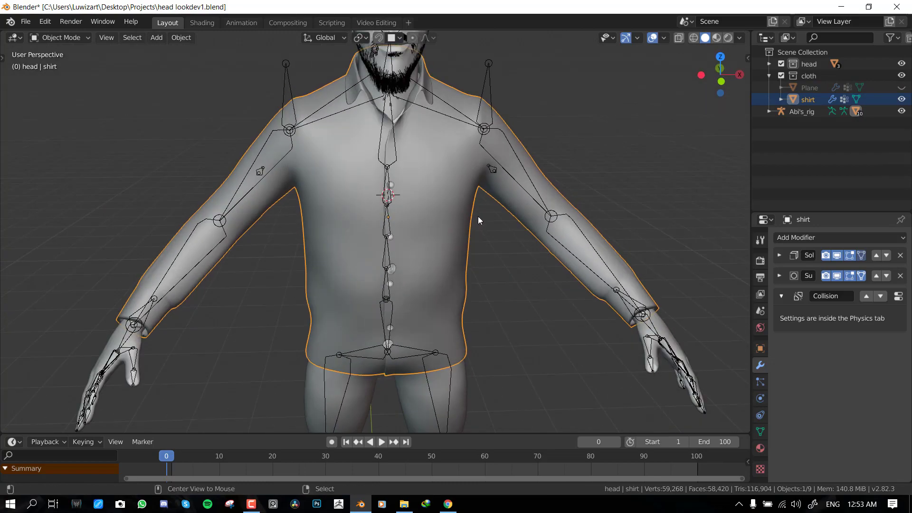
- Unhide the jacket and cage, select the jacket, and inspect how the cage surrounds it in front view
{"action": "key", "text": "alt+h"}
{"action": "key", "text": "KP_1"}
{"action": "left_click", "coordinate": [455, 178]}
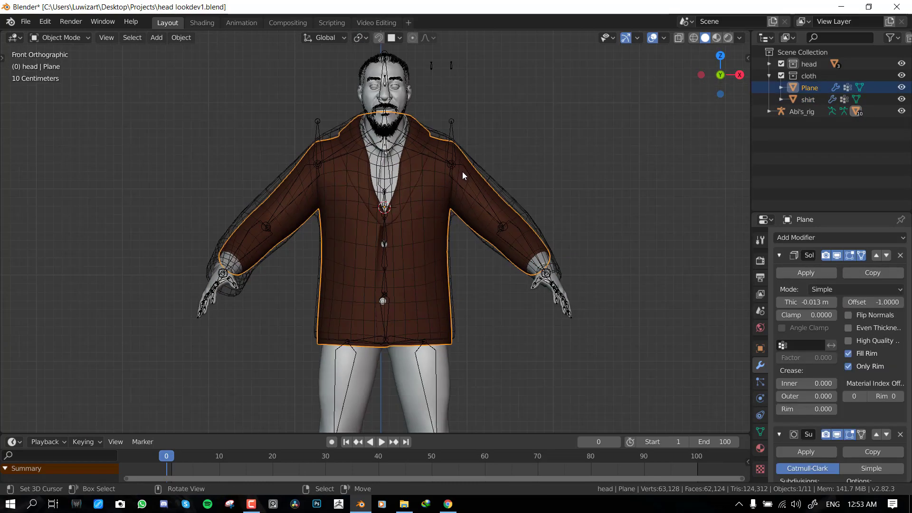
{"action": "middle_click_drag", "start_coordinate": [463, 172], "coordinate": [432, 206]}
{"action": "scroll", "coordinate": [432, 206], "scroll_direction": "up", "scroll_amount": 2}
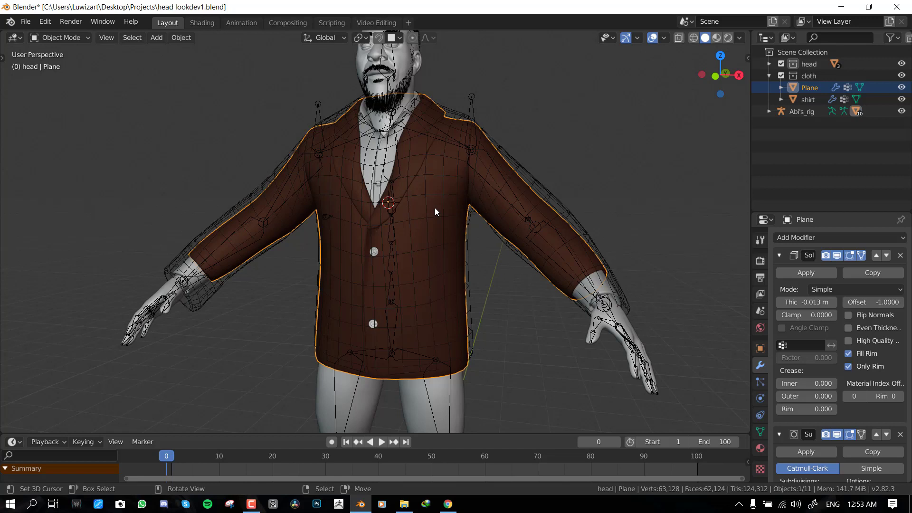
{"action": "key", "text": "KP_1"}
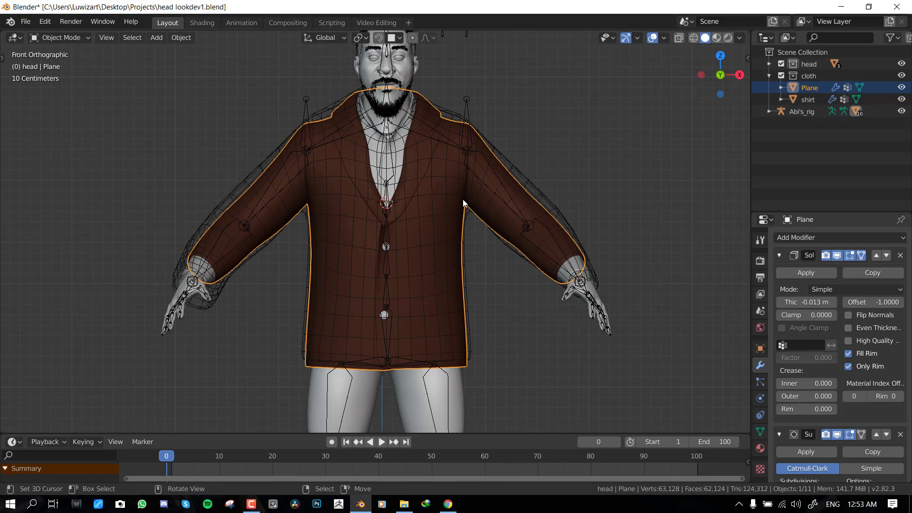
{"action": "scroll", "coordinate": [477, 183], "scroll_direction": "up", "scroll_amount": 3}
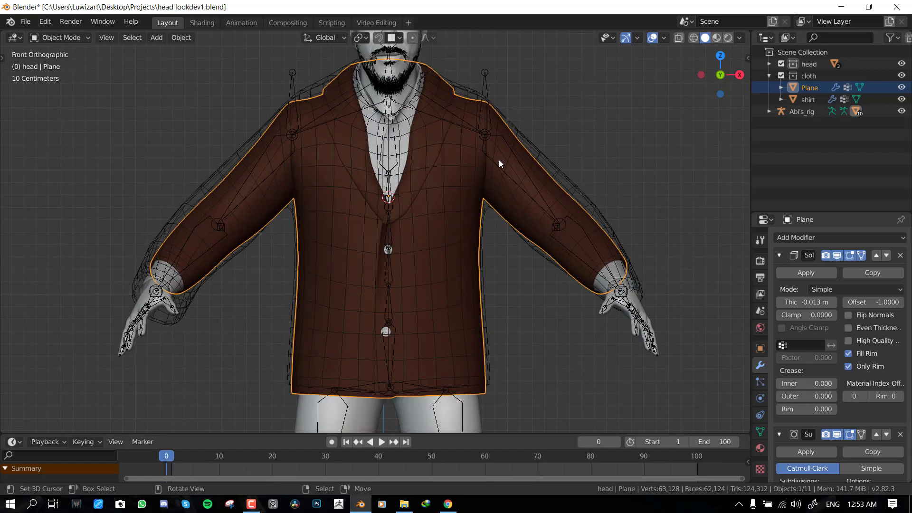
{"action": "scroll", "coordinate": [500, 188], "scroll_direction": "down", "scroll_amount": 2}
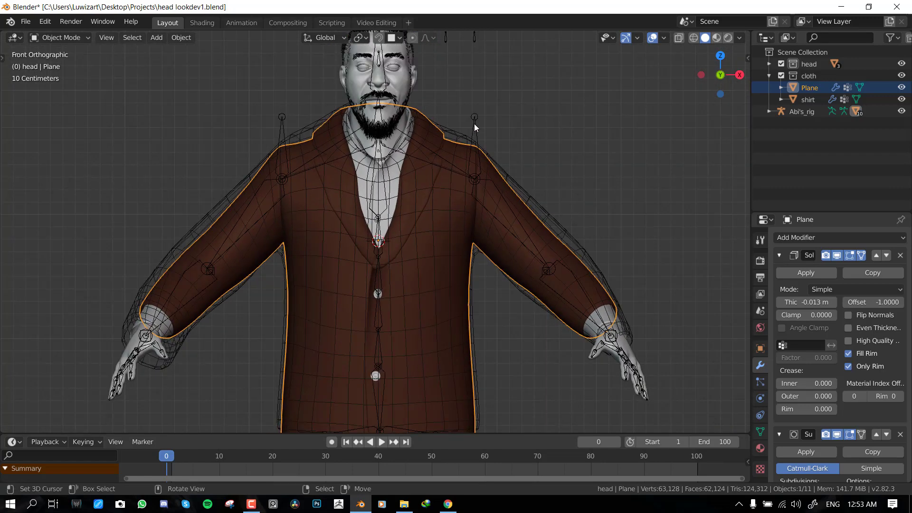
- Select the character's armature, enter Pose Mode and select the shoulder control bone sh_l
{"action": "left_click", "coordinate": [475, 128]}
{"action": "middle_click_drag", "start_coordinate": [501, 177], "coordinate": [495, 151], "text": "shift"}
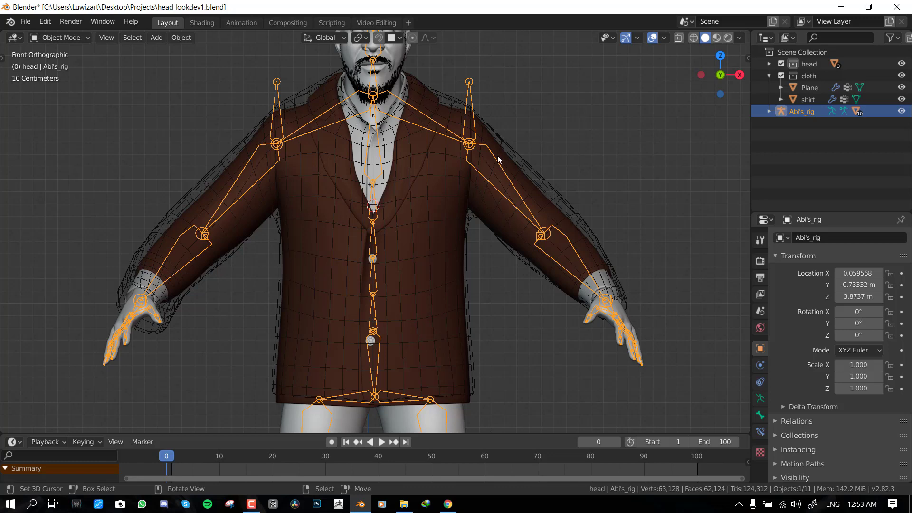
{"action": "scroll", "coordinate": [497, 156], "scroll_direction": "down", "scroll_amount": 4}
{"action": "mouse_move", "coordinate": [512, 178]}
{"action": "middle_mouse_down"}
{"action": "mouse_move", "coordinate": [492, 183]}
{"action": "mouse_move", "coordinate": [500, 185]}
{"action": "middle_mouse_up"}
{"action": "key", "text": "ctrl+Tab"}
{"action": "left_click", "coordinate": [474, 98]}
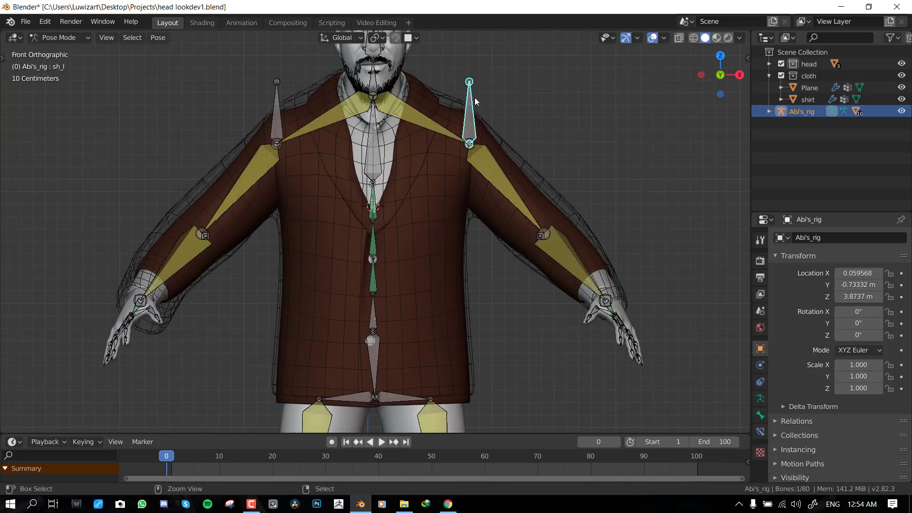
- Return to Object Mode, add the cage to the armature selection, isolate both in local view and deselect everything
{"action": "key", "text": "ctrl+Tab"}
{"action": "left_click", "coordinate": [520, 152], "text": "shift"}
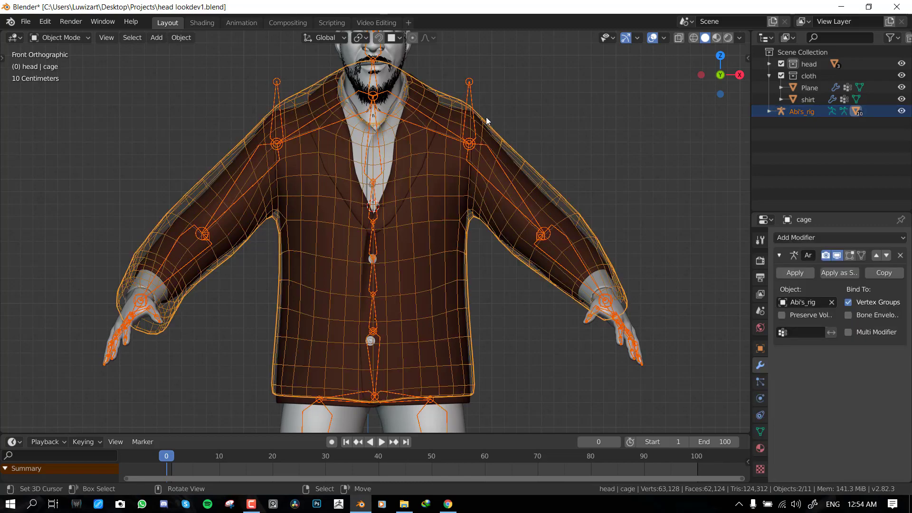
{"action": "key", "text": "KP_Divide"}
{"action": "scroll", "coordinate": [486, 128], "scroll_direction": "up", "scroll_amount": 5}
{"action": "key", "text": "alt+a"}
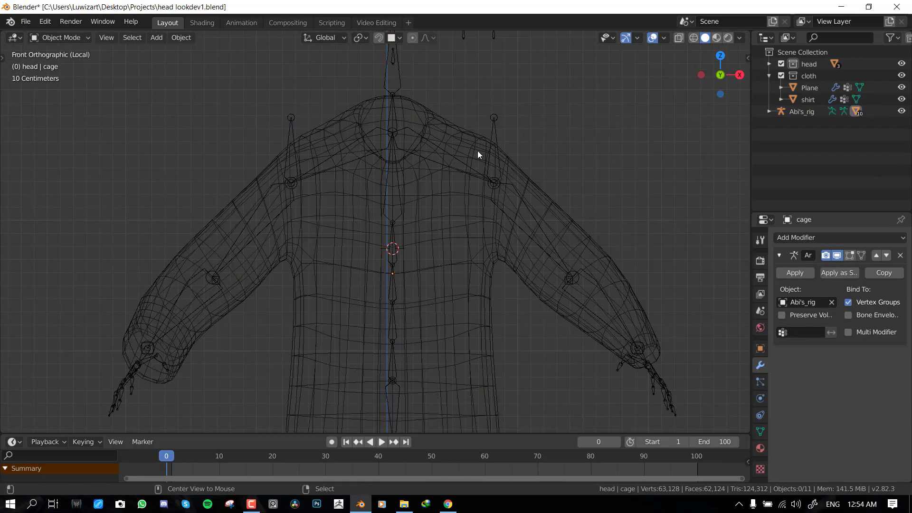
- Test the cage's deformation by moving shoulder bones sh_l and sh_r in Pose Mode, cancelling each move
{"action": "left_click", "coordinate": [493, 122]}
{"action": "key", "text": "ctrl+Tab"}
{"action": "key", "text": "g"}
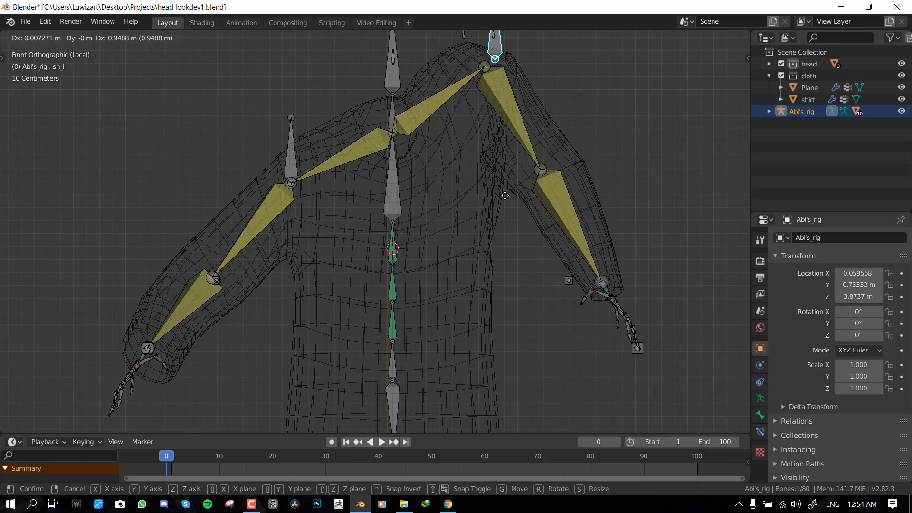
{"action": "right_click", "coordinate": [507, 285]}
{"action": "right_click", "coordinate": [299, 162]}
{"action": "key", "text": "g"}
{"action": "right_click", "coordinate": [312, 106]}
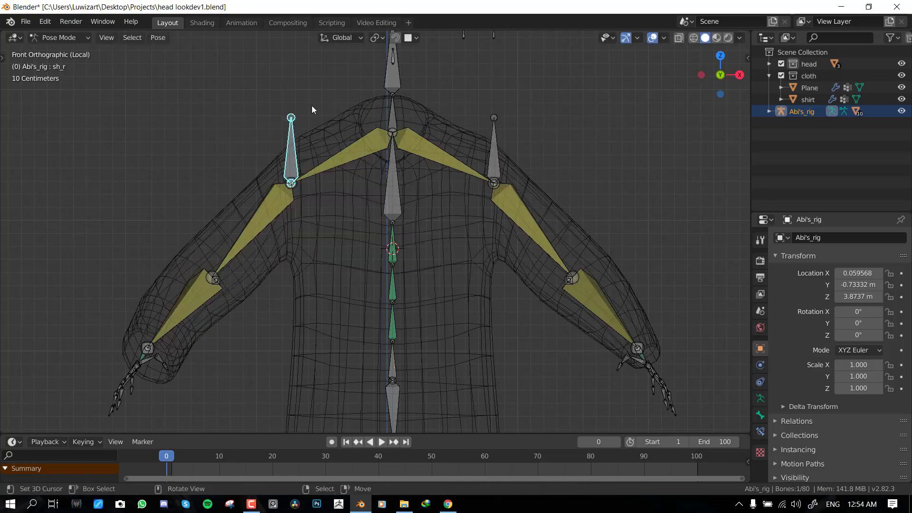
- Test the sleeve's deformation in front view by moving bone hand_l, and cancel the move
{"action": "scroll", "coordinate": [590, 325], "scroll_direction": "down", "scroll_amount": 3}
{"action": "middle_click_drag", "start_coordinate": [590, 325], "coordinate": [515, 344]}
{"action": "right_click", "coordinate": [511, 344]}
{"action": "key", "text": "KP_1"}
{"action": "scroll", "coordinate": [520, 333], "scroll_direction": "up", "scroll_amount": 2}
{"action": "key", "text": "g"}
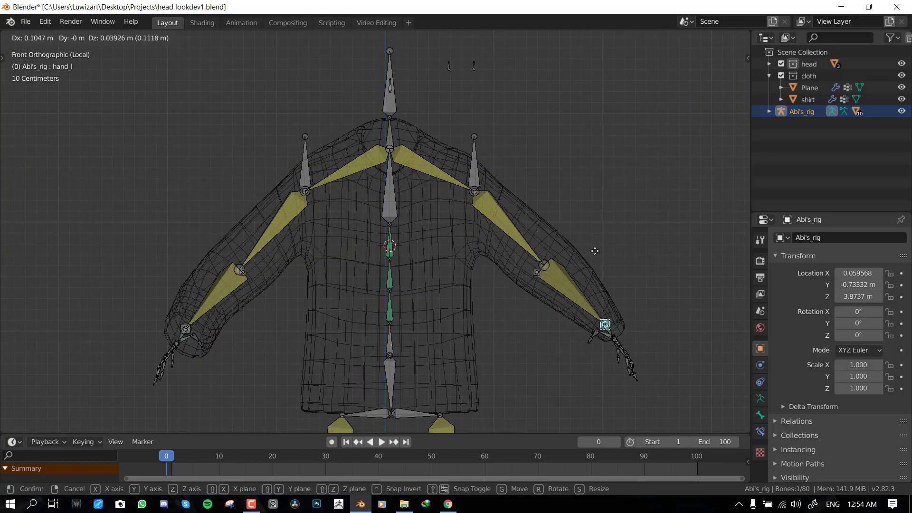
{"action": "key", "text": "Escape"}
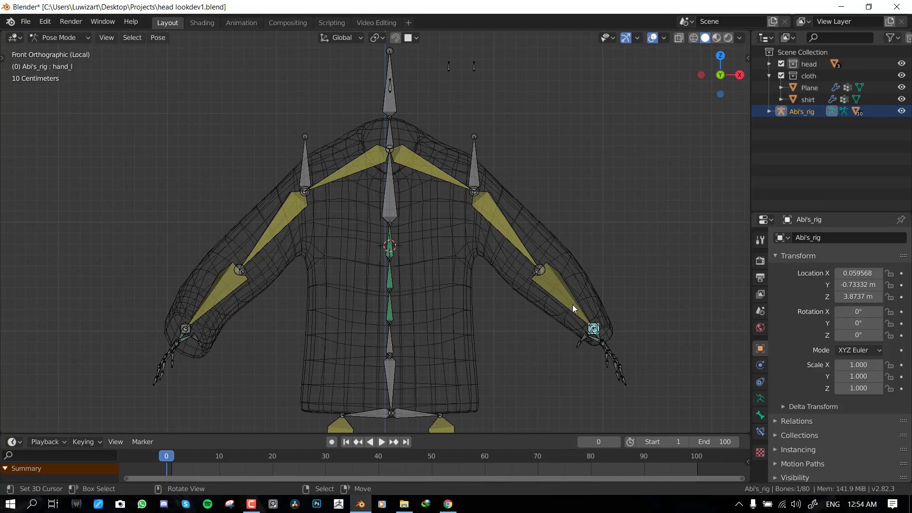
- Return to Object Mode, select the cage mesh and exit local view to the full character in front view
{"action": "key", "text": "ctrl+Tab"}
{"action": "right_click", "coordinate": [462, 259]}
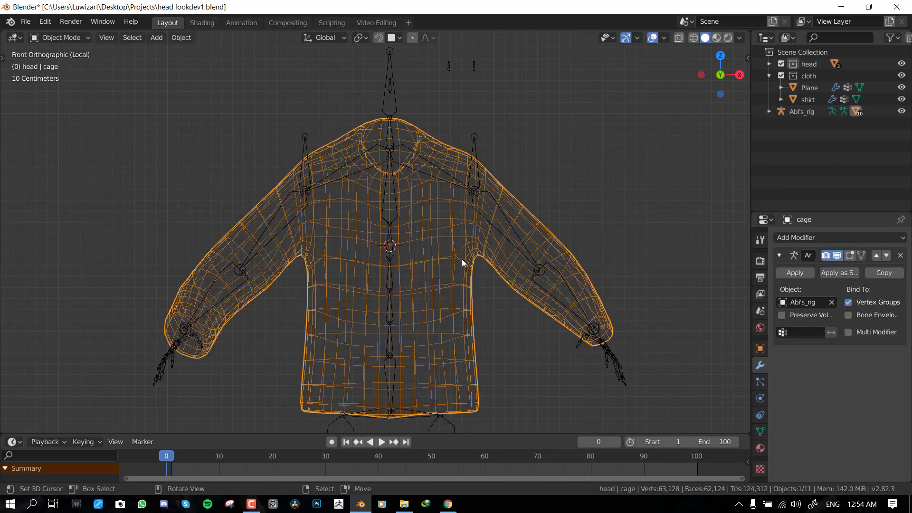
{"action": "middle_click_drag", "start_coordinate": [461, 258], "coordinate": [455, 266]}
{"action": "key", "text": "KP_Divide"}
{"action": "key", "text": "KP_1"}
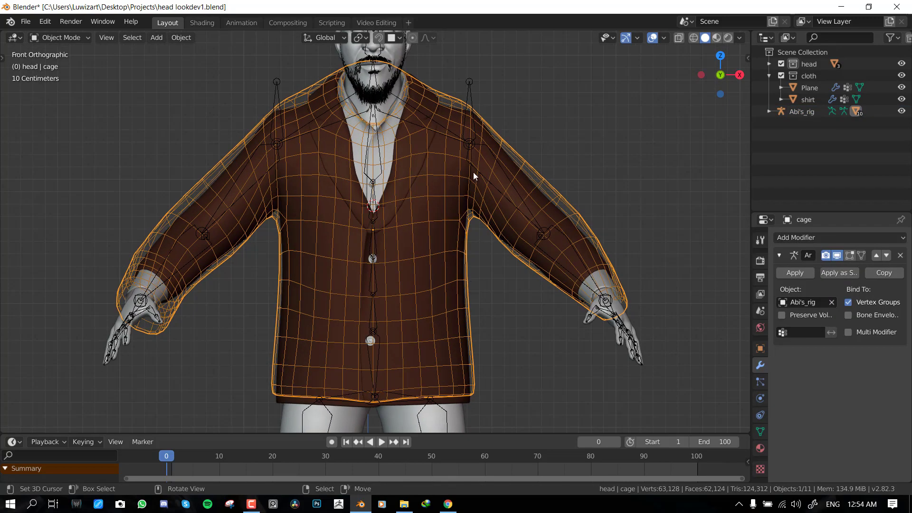
- Examine how the cage encloses the jacket and sleeves from the front, side and back
{"action": "middle_click_drag", "start_coordinate": [525, 189], "coordinate": [536, 230]}
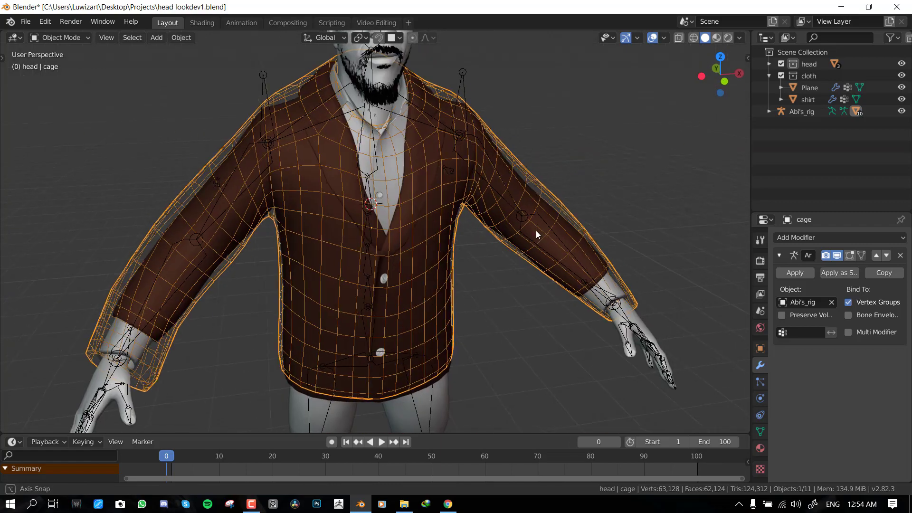
{"action": "key", "text": "KP_1"}
{"action": "scroll", "coordinate": [538, 215], "scroll_direction": "up", "scroll_amount": 1}
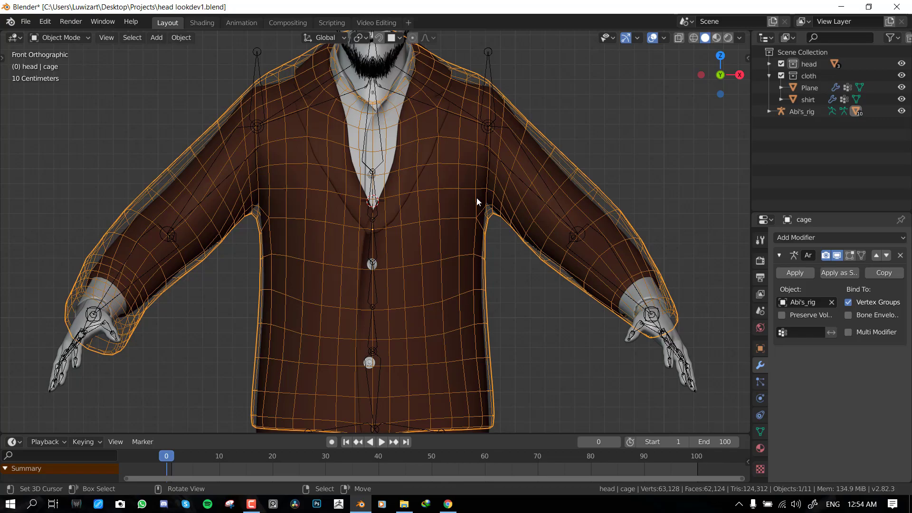
{"action": "mouse_move", "coordinate": [479, 200]}
{"action": "middle_mouse_down"}
{"action": "mouse_move", "coordinate": [505, 163]}
{"action": "mouse_move", "coordinate": [492, 210]}
{"action": "mouse_move", "coordinate": [527, 204]}
{"action": "mouse_move", "coordinate": [532, 193]}
{"action": "mouse_move", "coordinate": [280, 242]}
{"action": "mouse_move", "coordinate": [477, 212]}
{"action": "middle_mouse_up"}
{"action": "key", "text": "KP_1"}
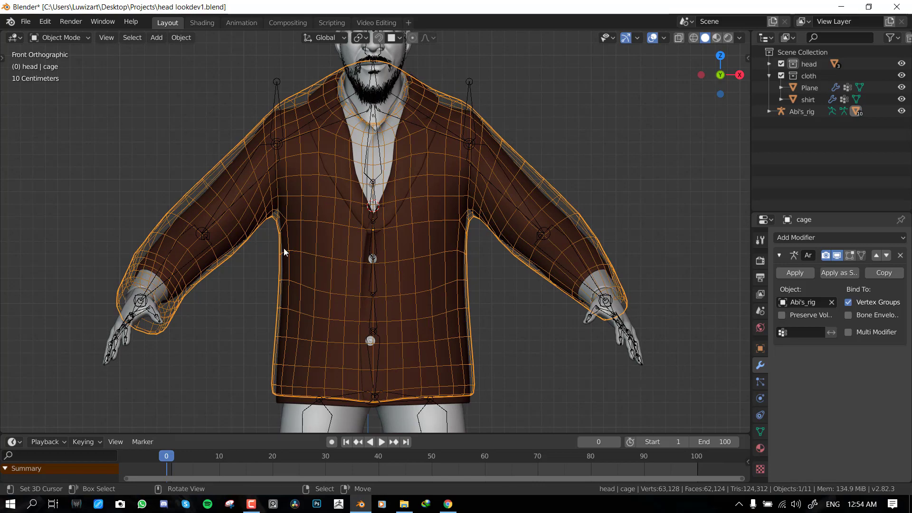
{"action": "middle_click_drag", "start_coordinate": [412, 222], "coordinate": [445, 167]}
{"action": "key", "text": "KP_1"}
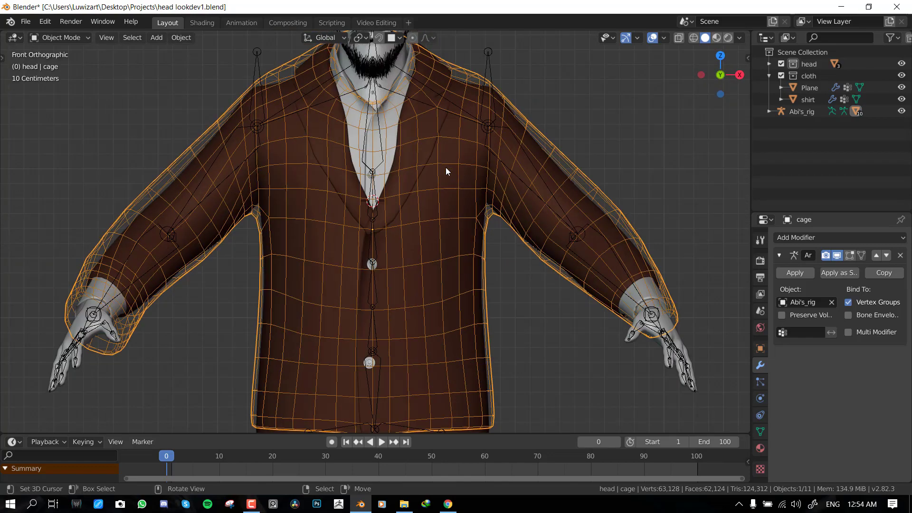
{"action": "scroll", "coordinate": [459, 207], "scroll_direction": "down", "scroll_amount": 2}
{"action": "scroll", "coordinate": [480, 233], "scroll_direction": "up", "scroll_amount": 5}
{"action": "scroll", "coordinate": [457, 143], "scroll_direction": "down", "scroll_amount": 3}
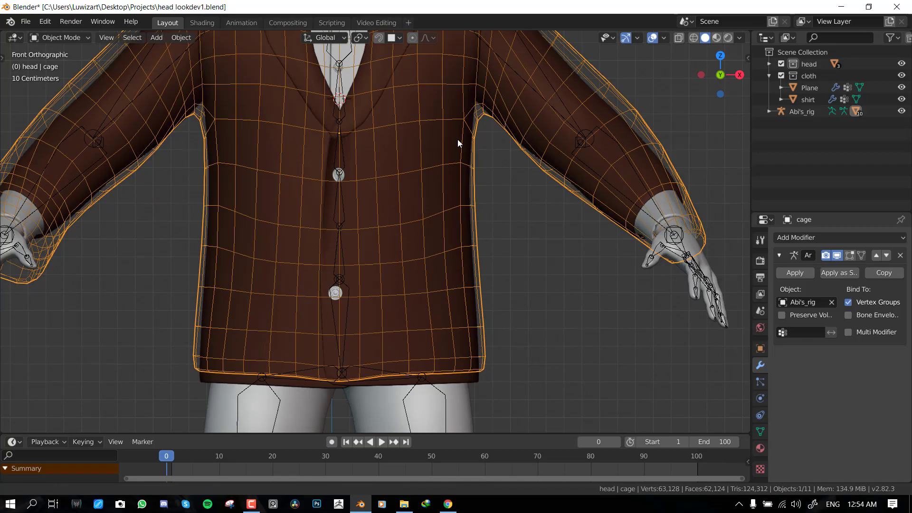
{"action": "middle_click_drag", "start_coordinate": [473, 159], "coordinate": [352, 199]}
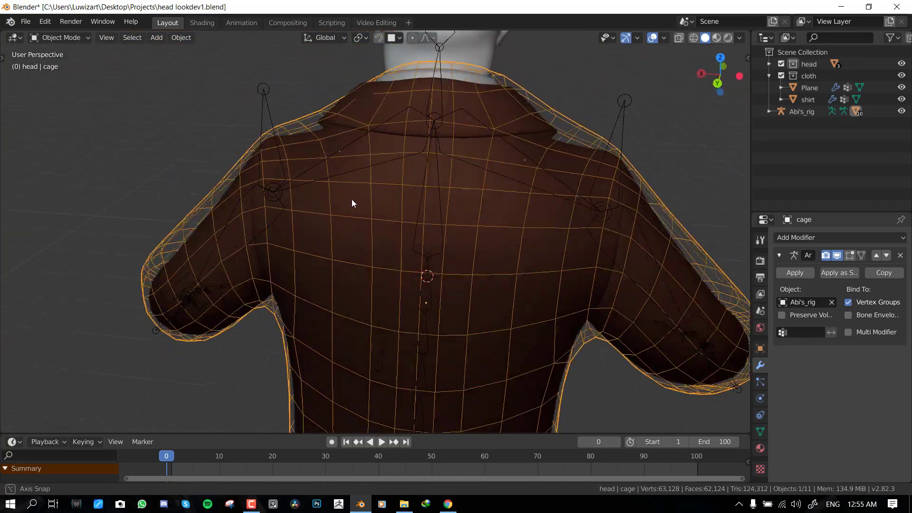
{"action": "key", "text": "KP_1"}
{"action": "scroll", "coordinate": [431, 187], "scroll_direction": "down", "scroll_amount": 2}
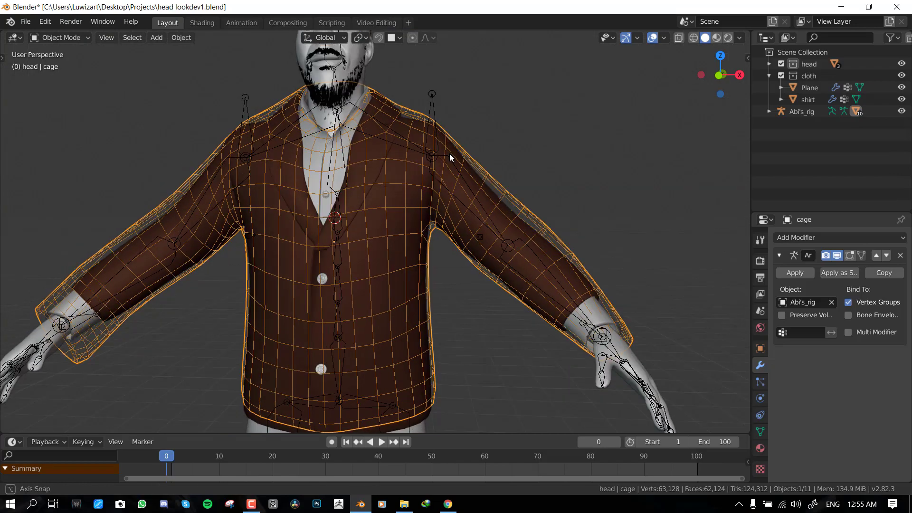
{"action": "middle_click_drag", "start_coordinate": [450, 153], "coordinate": [520, 175]}
{"action": "key", "text": "KP_1"}
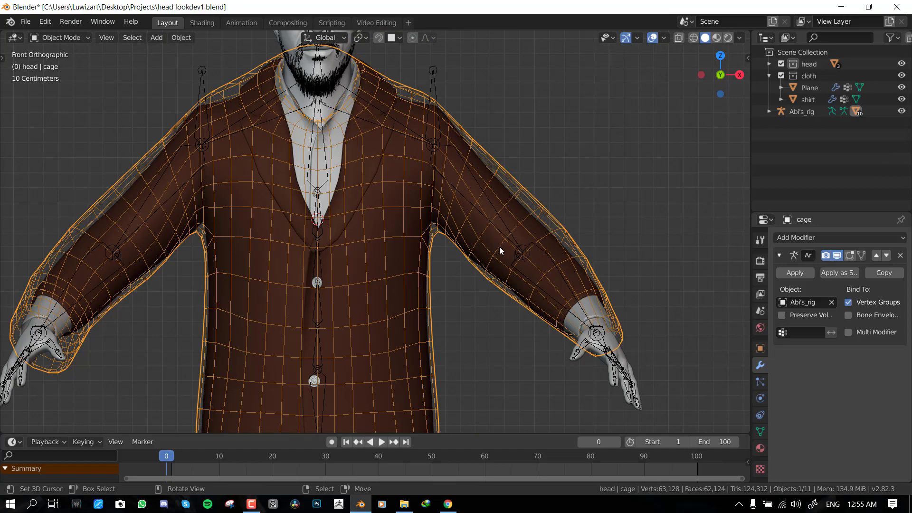
{"action": "middle_click_drag", "start_coordinate": [500, 247], "coordinate": [430, 215]}
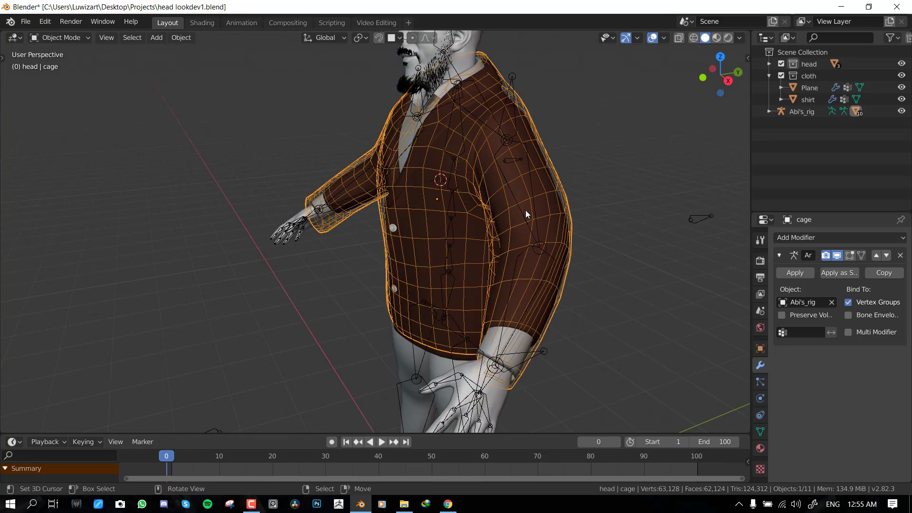
{"action": "key", "text": "KP_1"}
{"action": "scroll", "coordinate": [520, 216], "scroll_direction": "up", "scroll_amount": 2}
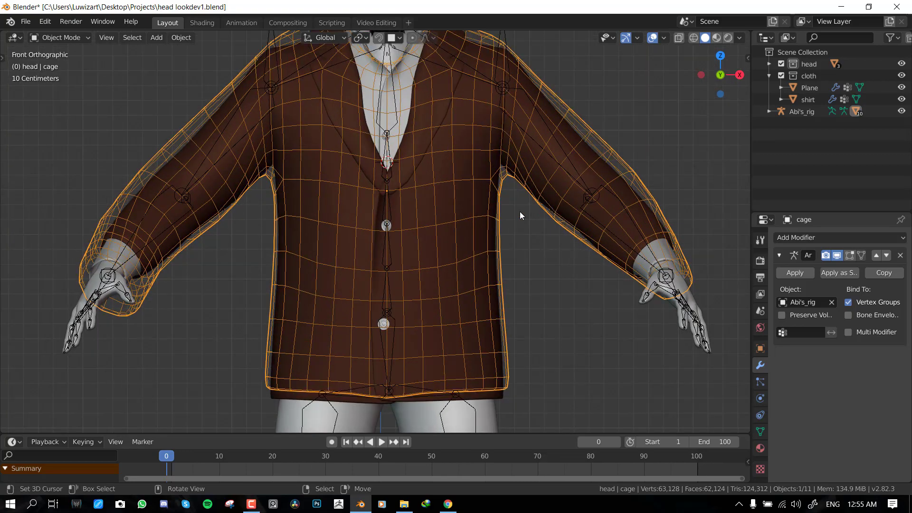
- Deselect everything and view the jacket and cage on the upper body from a slight angle
{"action": "middle_click_drag", "start_coordinate": [519, 211], "coordinate": [503, 313], "text": "shift"}
{"action": "key", "text": "alt+a"}
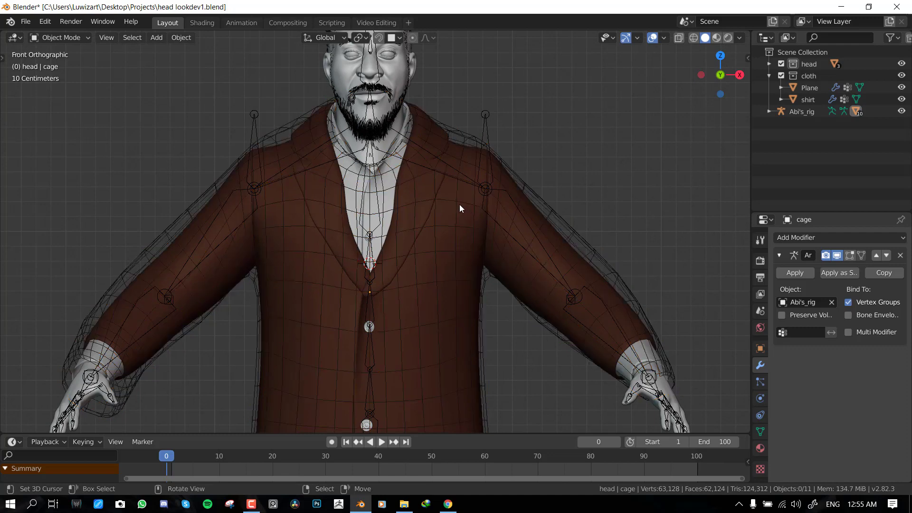
{"action": "middle_click_drag", "start_coordinate": [471, 193], "coordinate": [445, 198]}
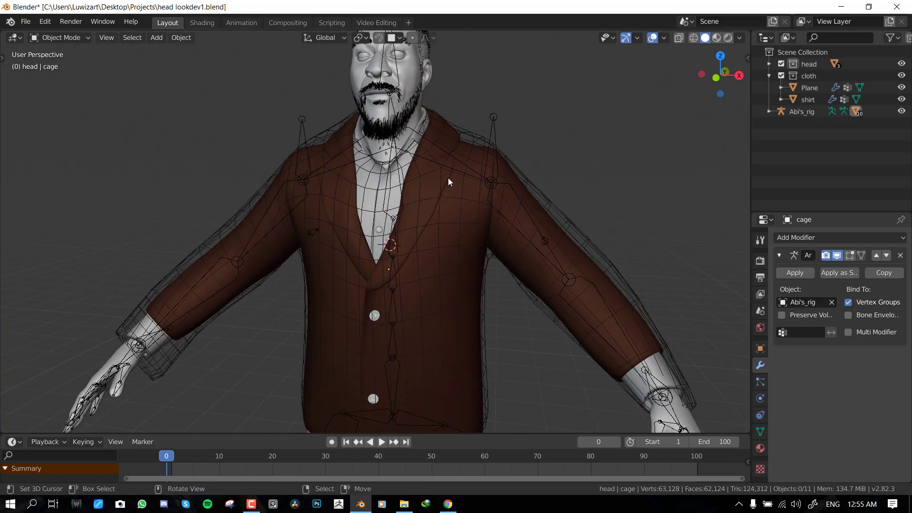
- Select the jacket, collapse its existing modifiers and add a Surface Deform modifier
{"action": "left_click", "coordinate": [466, 192]}
{"action": "left_click", "coordinate": [779, 256]}
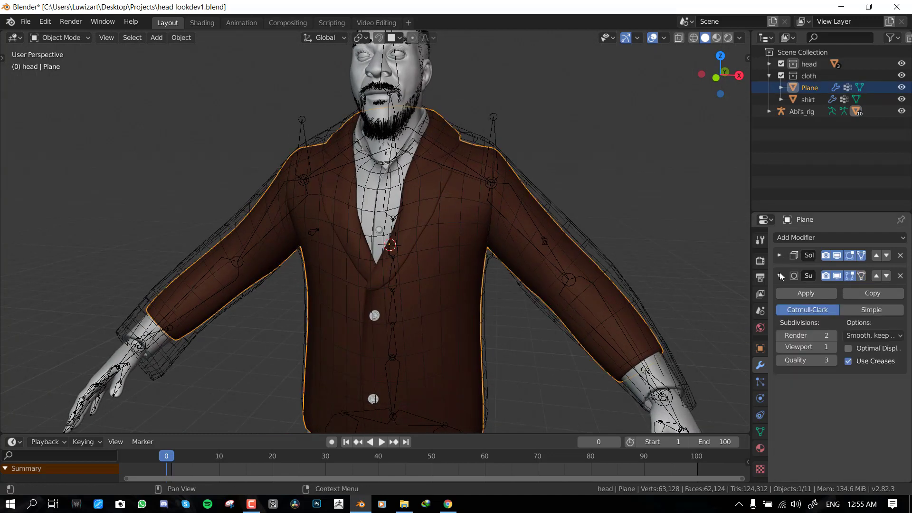
{"action": "left_click", "coordinate": [779, 275]}
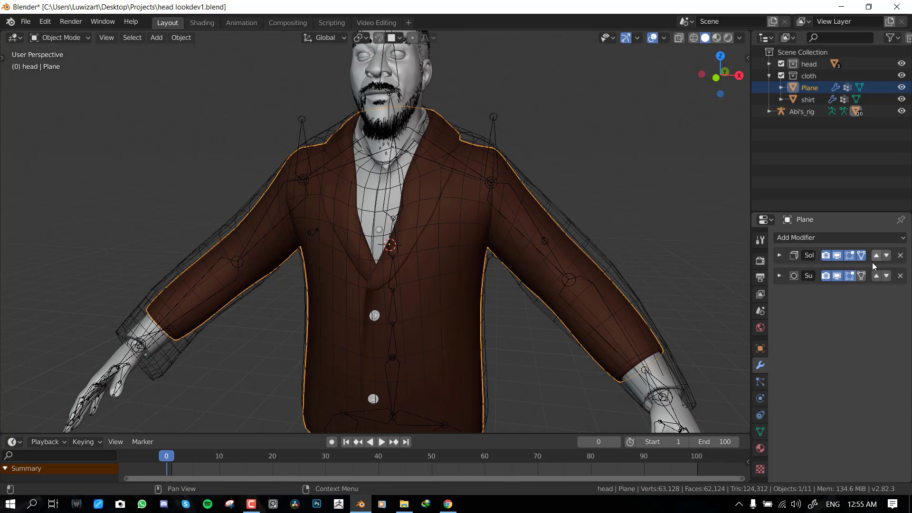
{"action": "left_click", "coordinate": [780, 275]}
{"action": "left_click", "coordinate": [780, 276]}
{"action": "left_click", "coordinate": [827, 236]}
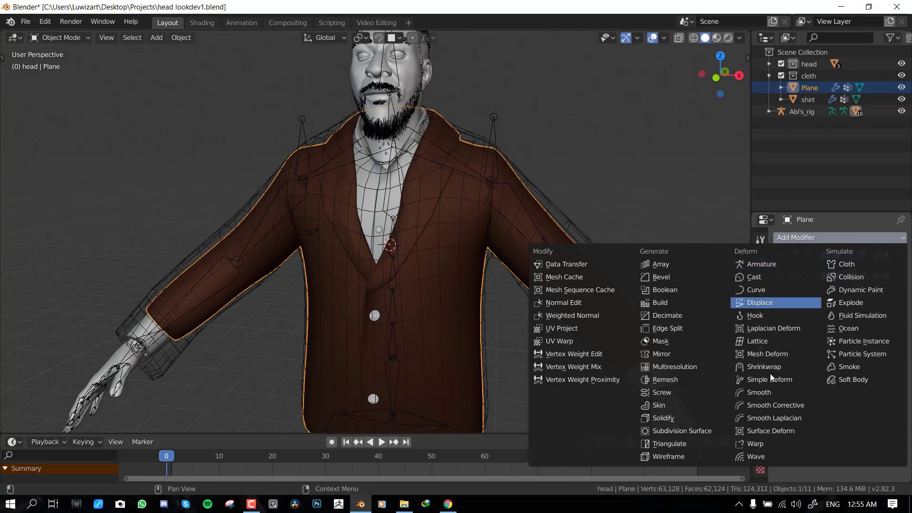
{"action": "left_click", "coordinate": [768, 429]}
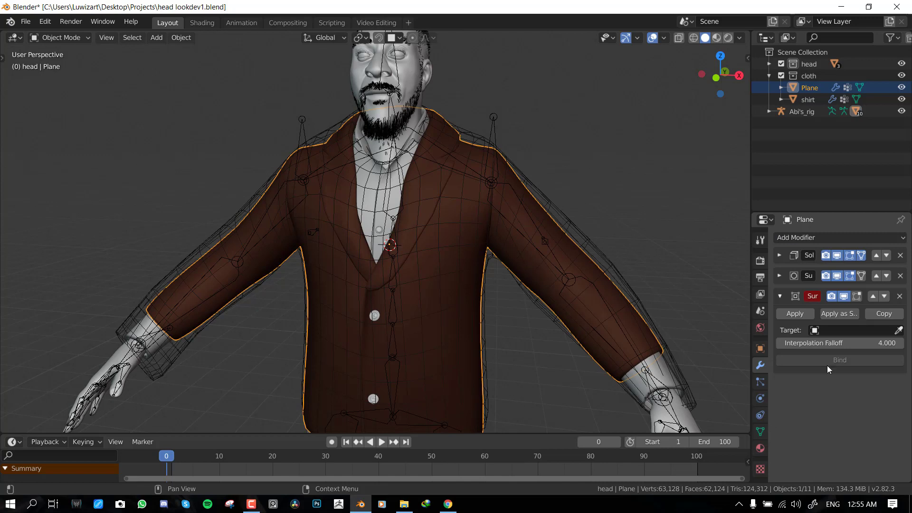
- Try the jacket's Surface Deform modifier at the start of the stack, and return it to the end
{"action": "left_click", "coordinate": [874, 297]}
{"action": "left_click", "coordinate": [877, 277]}
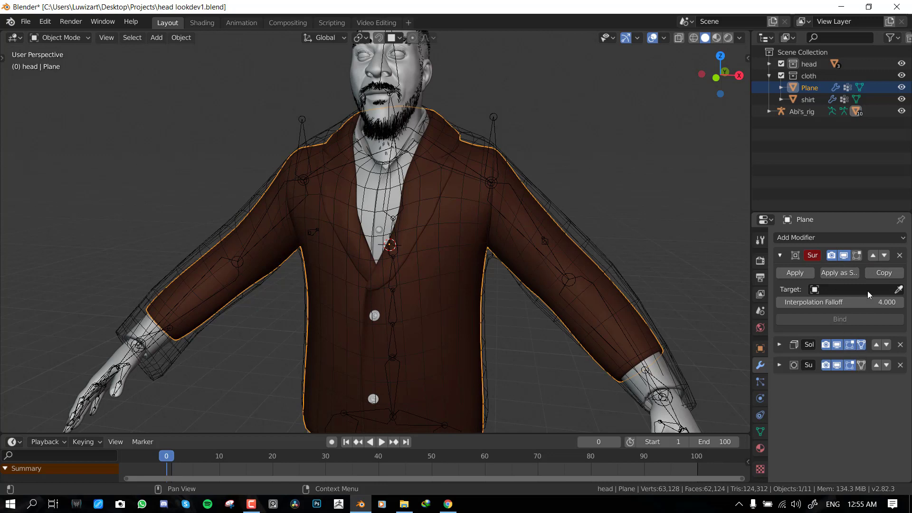
{"action": "left_click", "coordinate": [885, 256]}
{"action": "left_click", "coordinate": [885, 277]}
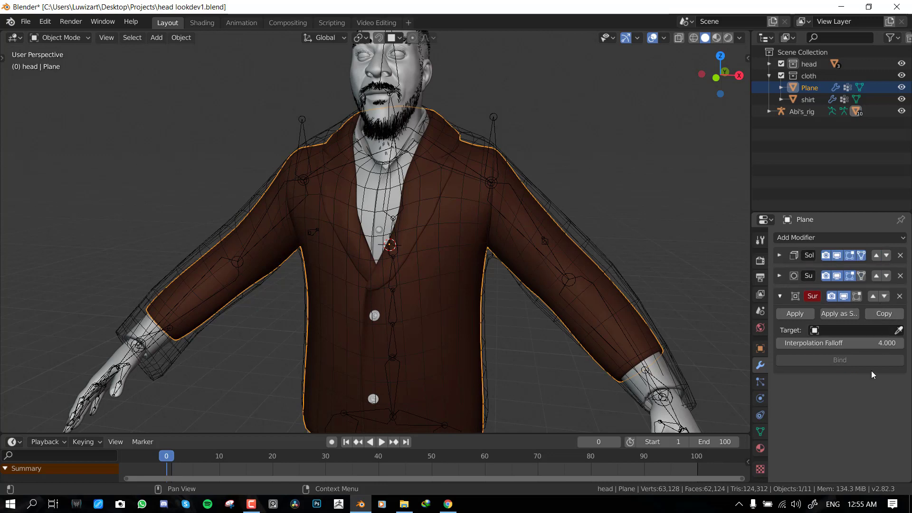
- Try other viewport levels, including 0, on the jacket's Subdivision Surface modifier, and restore level 1
{"action": "left_click", "coordinate": [782, 256]}
{"action": "left_click", "coordinate": [780, 279]}
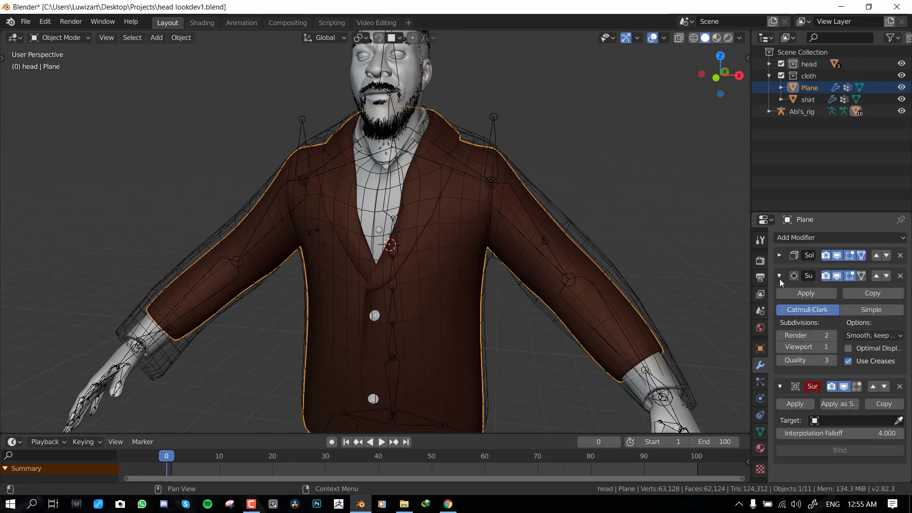
{"action": "left_click", "coordinate": [833, 347]}
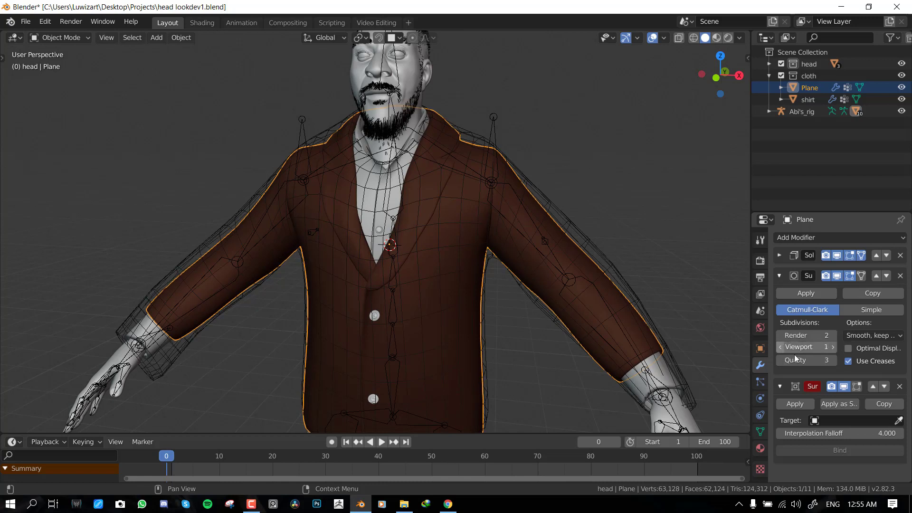
{"action": "left_click", "coordinate": [778, 348]}
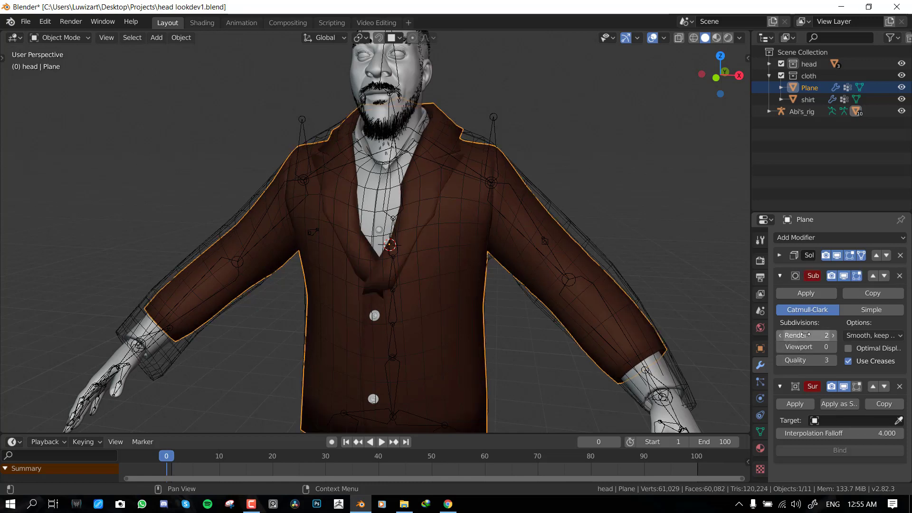
{"action": "left_click", "coordinate": [834, 347]}
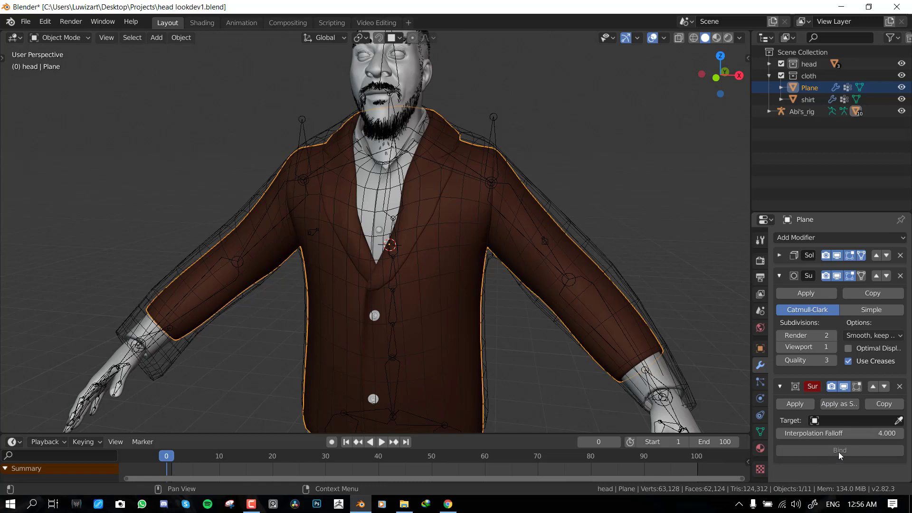
- Place the jacket's Surface Deform modifier before Solidify and Subdivision, and bind it to the target mesh cage
{"action": "left_click", "coordinate": [877, 387]}
{"action": "left_click", "coordinate": [873, 276]}
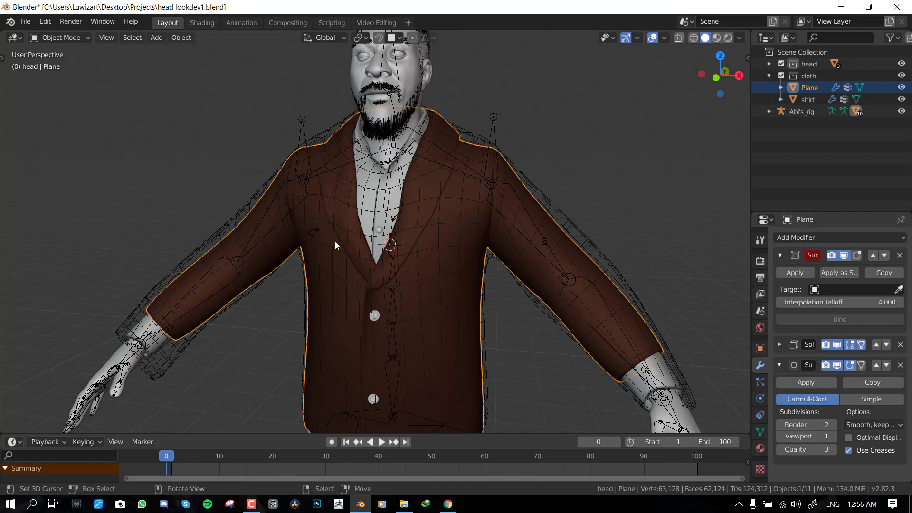
{"action": "middle_click_drag", "start_coordinate": [335, 242], "coordinate": [582, 286]}
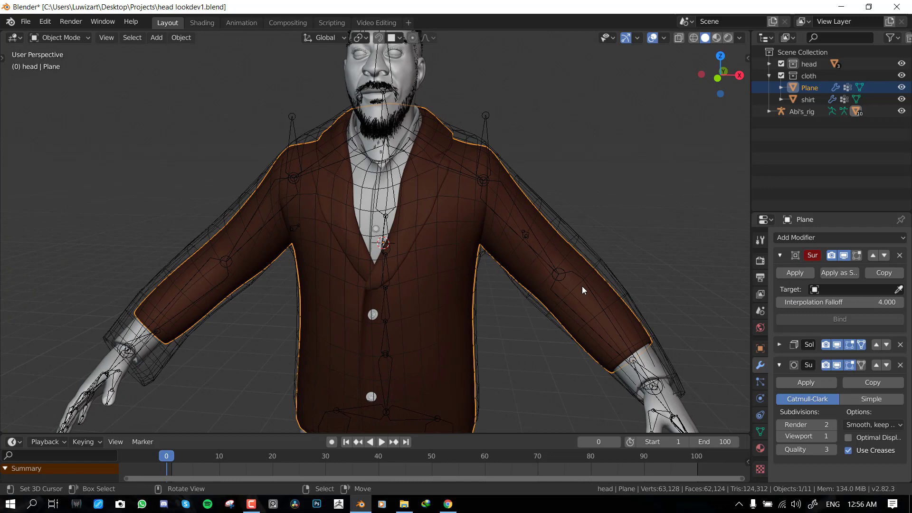
{"action": "left_click", "coordinate": [898, 290]}
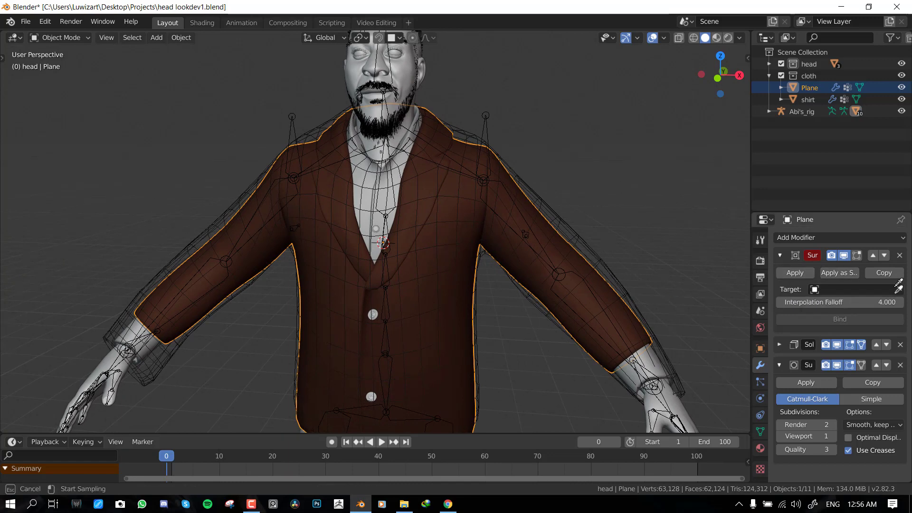
{"action": "left_click", "coordinate": [563, 214]}
{"action": "middle_click_drag", "start_coordinate": [551, 247], "coordinate": [546, 267]}
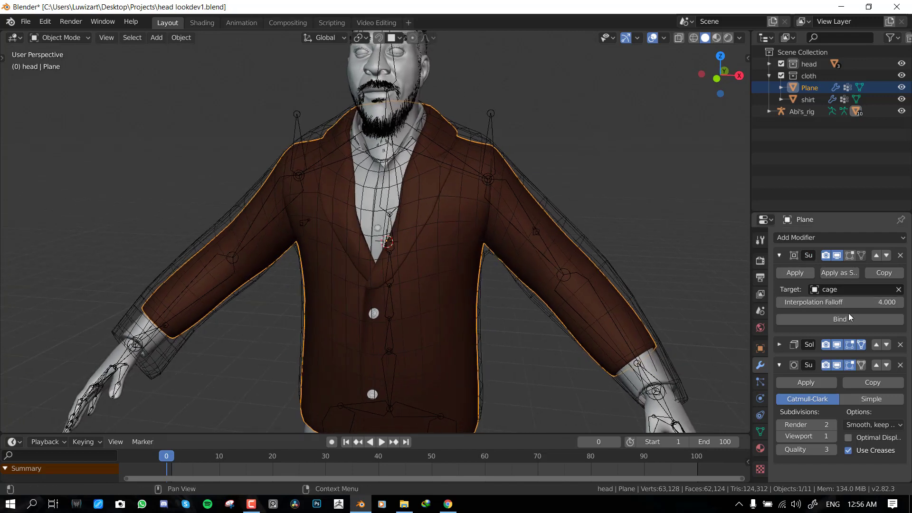
{"action": "left_click", "coordinate": [849, 317]}
- Test the jacket's deformation in front view by moving shoulder bone sh_l in Pose Mode, cancel the move and return to Object Mode
{"action": "key", "text": "KP_1"}
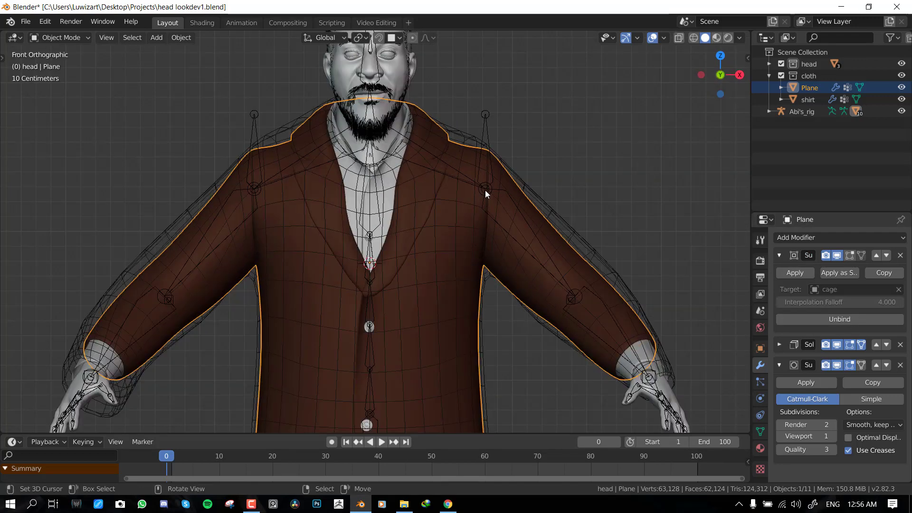
{"action": "right_click", "coordinate": [487, 142]}
{"action": "key", "text": "ctrl+Tab"}
{"action": "right_click", "coordinate": [489, 157]}
{"action": "key", "text": "g"}
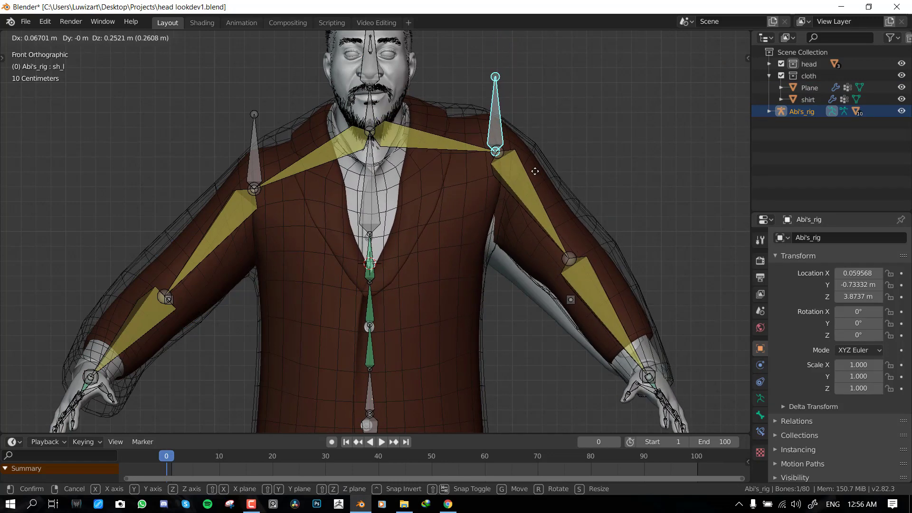
{"action": "key", "text": "Escape"}
{"action": "key", "text": "ctrl+Tab"}
- Select the shirt and add a Surface Deform modifier to it
{"action": "middle_click_drag", "start_coordinate": [460, 220], "coordinate": [467, 95]}
{"action": "left_click", "coordinate": [479, 55]}
{"action": "key", "text": "KP_1"}
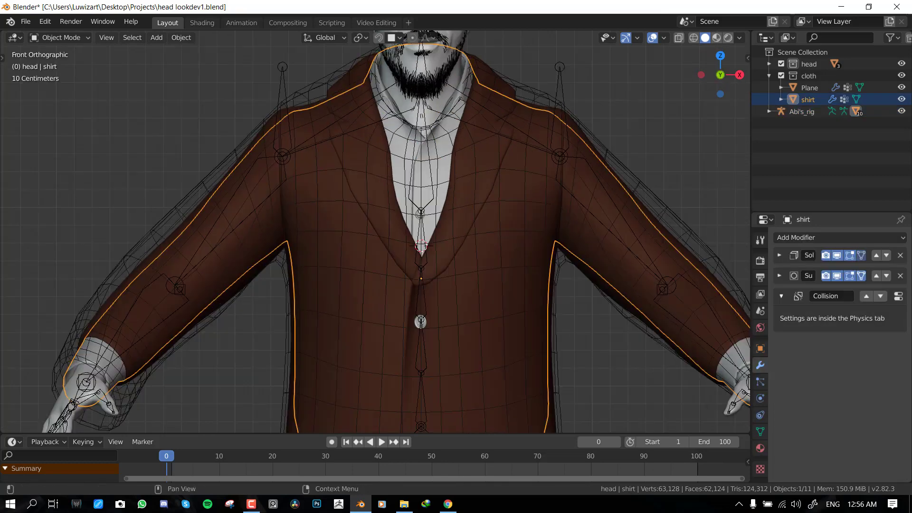
{"action": "left_click", "coordinate": [791, 234]}
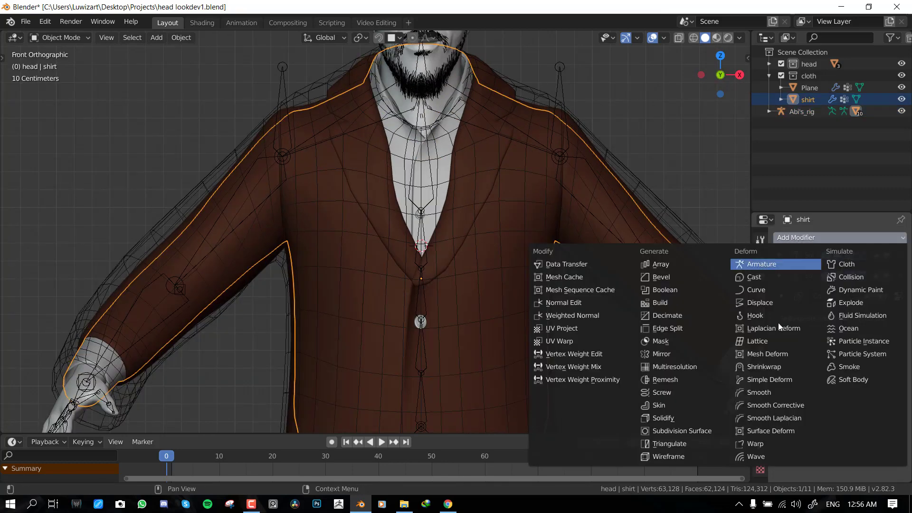
{"action": "left_click", "coordinate": [777, 431]}
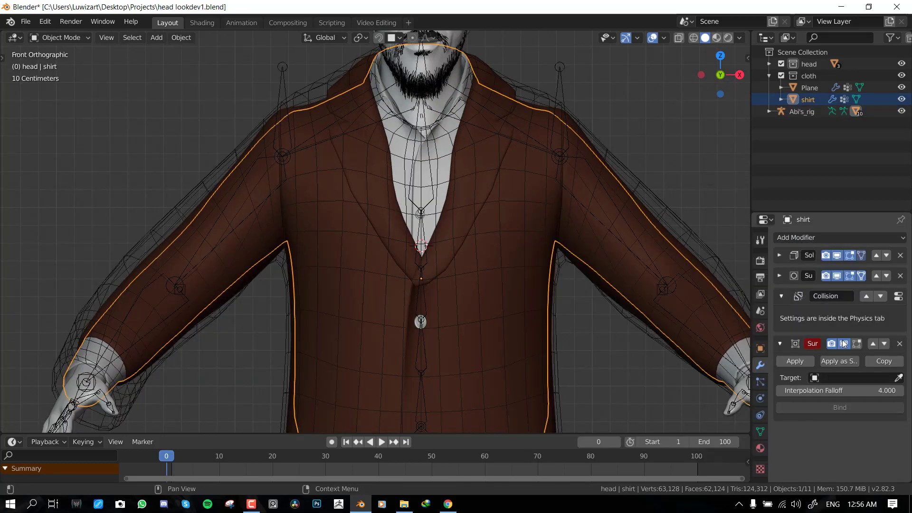
- Make Surface Deform the first modifier in the shirt's stack and bind it to the target mesh cage
{"action": "left_click", "coordinate": [873, 344]}
{"action": "left_click", "coordinate": [872, 298]}
{"action": "left_click", "coordinate": [873, 277]}
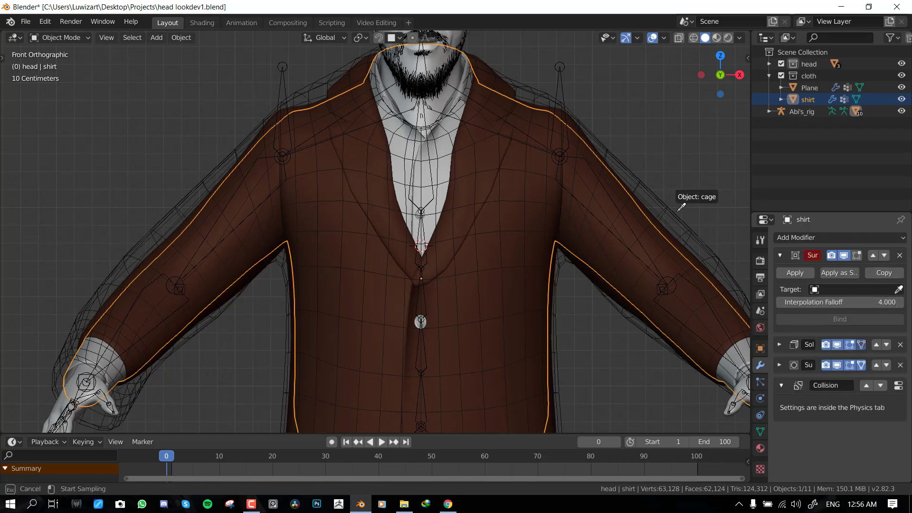
{"action": "left_click", "coordinate": [679, 194]}
{"action": "left_click", "coordinate": [853, 318]}
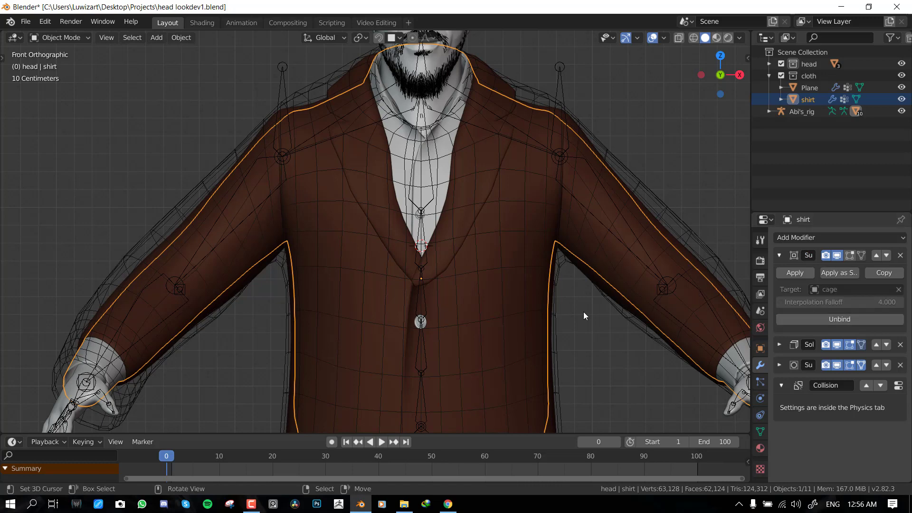
- Select the shirt's buttons, add a Surface Deform modifier and bind it to the target mesh cage
{"action": "scroll", "coordinate": [583, 311], "scroll_direction": "down", "scroll_amount": 3}
{"action": "scroll", "coordinate": [446, 244], "scroll_direction": "up", "scroll_amount": 3}
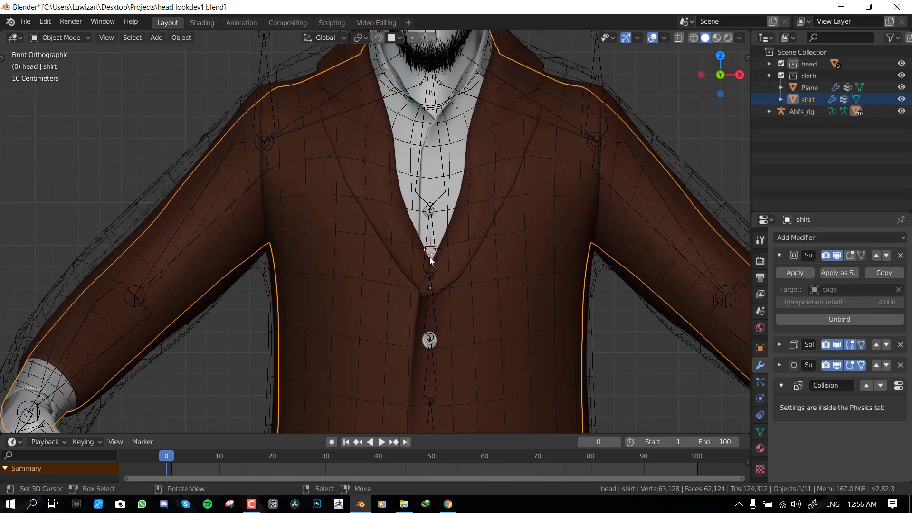
{"action": "middle_click_drag", "start_coordinate": [428, 245], "coordinate": [435, 228]}
{"action": "left_click", "coordinate": [438, 213]}
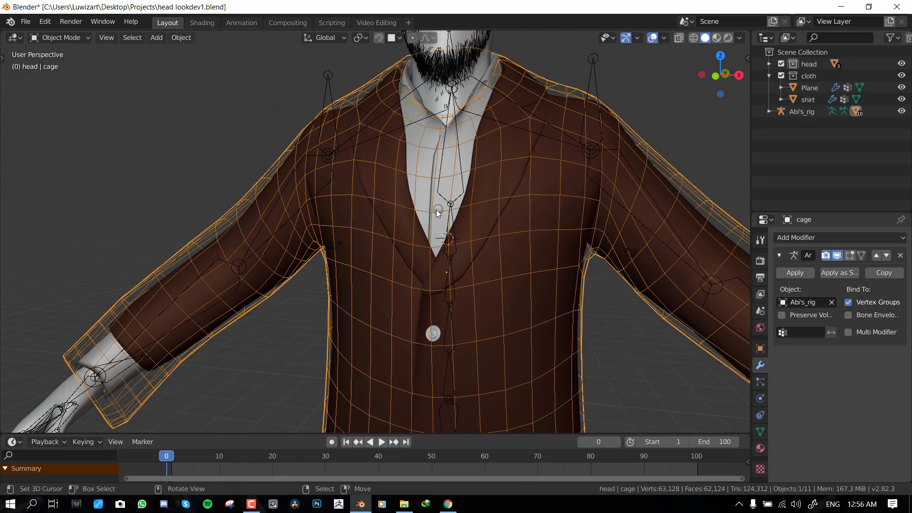
{"action": "left_click", "coordinate": [438, 214]}
{"action": "left_click", "coordinate": [439, 209]}
{"action": "left_click", "coordinate": [815, 237]}
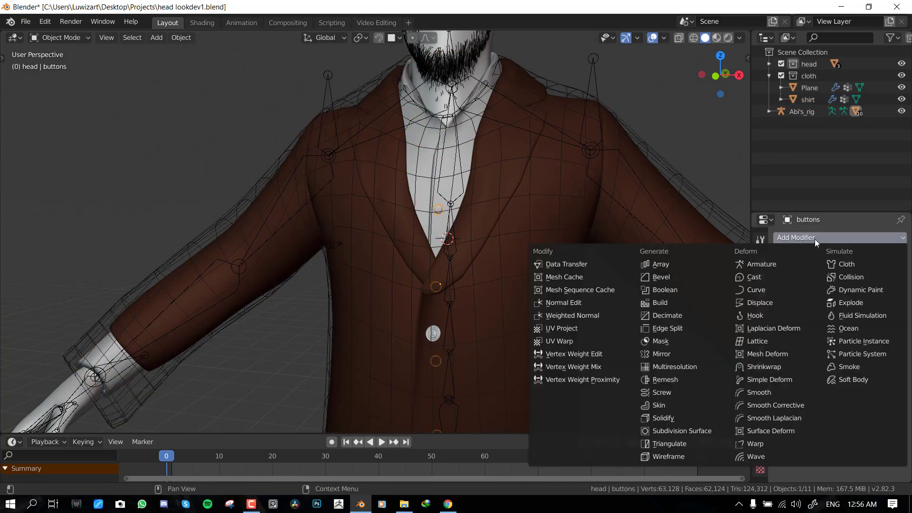
{"action": "left_click", "coordinate": [784, 431]}
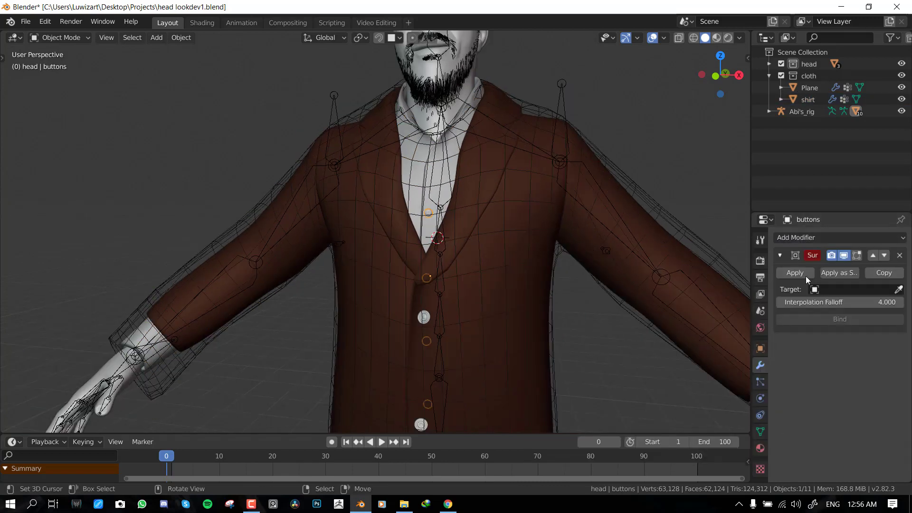
{"action": "left_click", "coordinate": [637, 175]}
{"action": "left_click", "coordinate": [850, 319]}
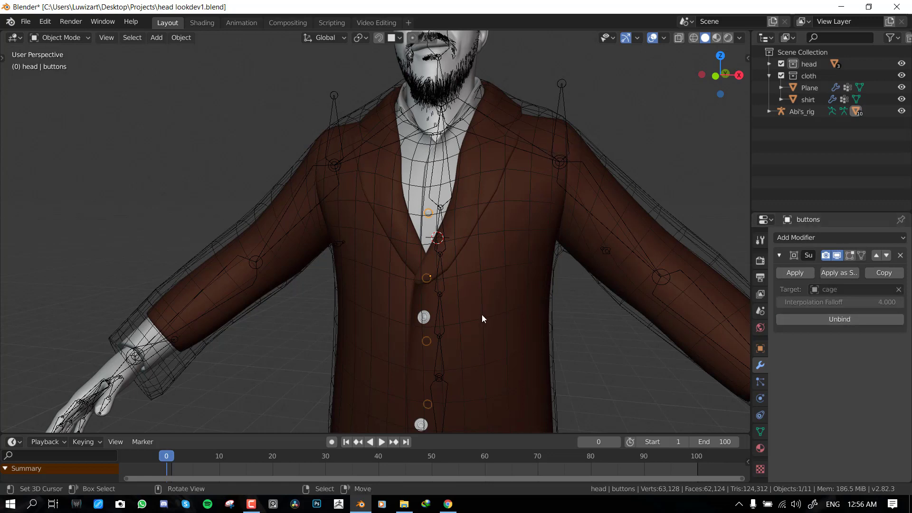
- Add a Surface Deform modifier to the jacket's buttons before their Subdivision modifier, and bind it to the target mesh cage
{"action": "left_click", "coordinate": [424, 317]}
{"action": "left_click", "coordinate": [853, 238]}
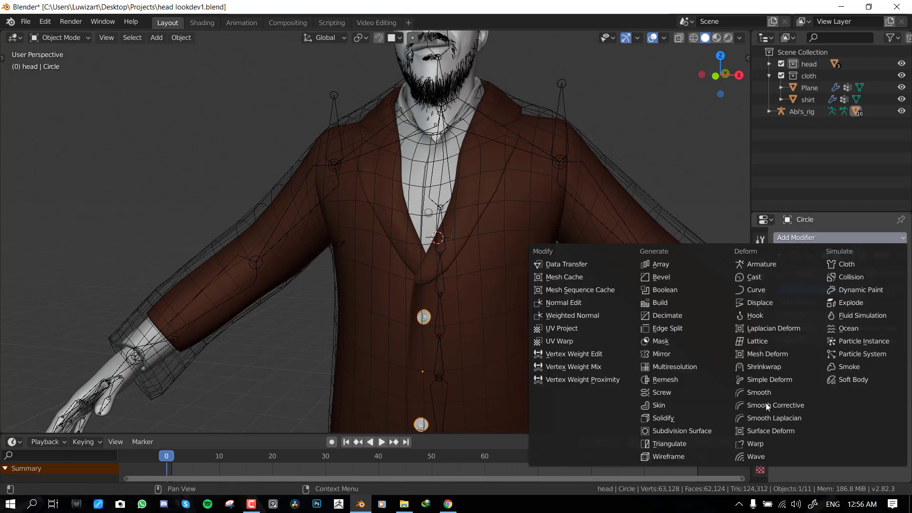
{"action": "left_click", "coordinate": [772, 431]}
{"action": "left_click", "coordinate": [887, 256]}
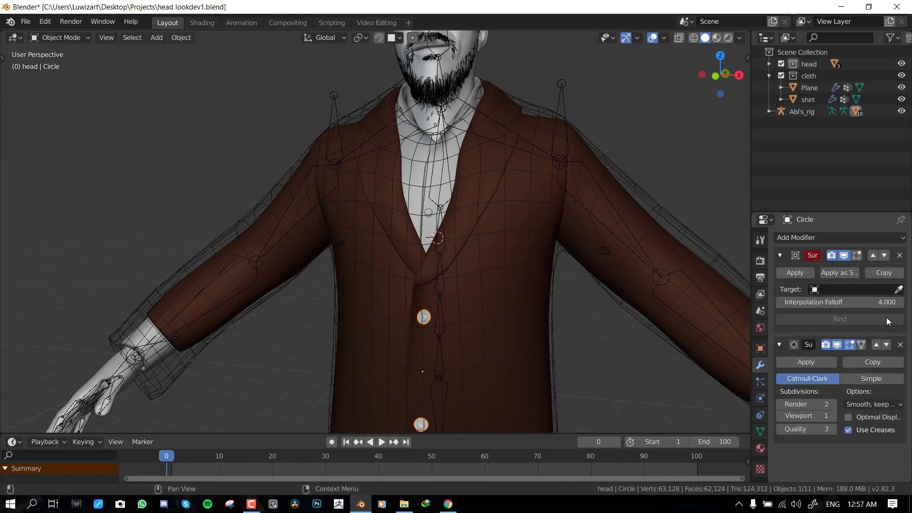
{"action": "left_click", "coordinate": [653, 202]}
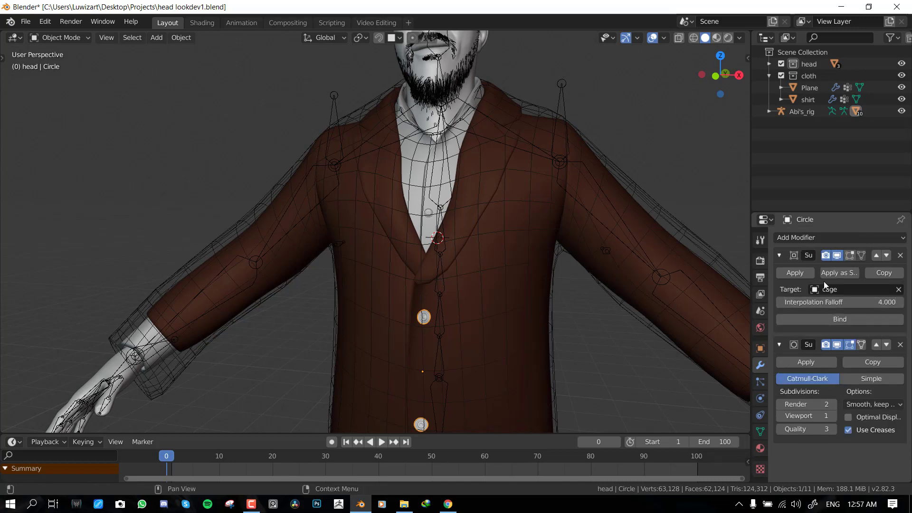
{"action": "left_click", "coordinate": [839, 318]}
- Show the whole upper body in front view and select the cage mesh in Object Mode
{"action": "middle_click_drag", "start_coordinate": [392, 249], "coordinate": [401, 249]}
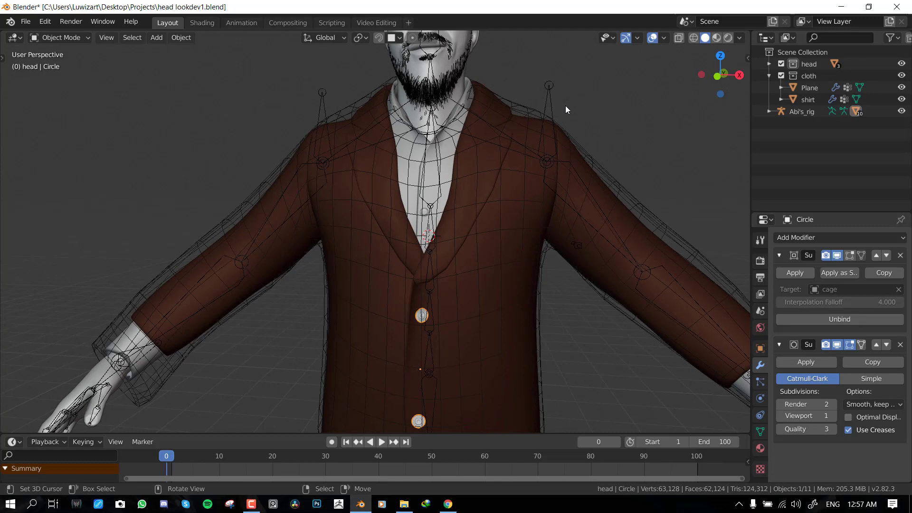
{"action": "key", "text": "KP_1"}
{"action": "right_click", "coordinate": [560, 88]}
{"action": "scroll", "coordinate": [571, 190], "scroll_direction": "down", "scroll_amount": 2}
{"action": "key", "text": "ctrl+Tab"}
{"action": "left_click", "coordinate": [563, 200]}
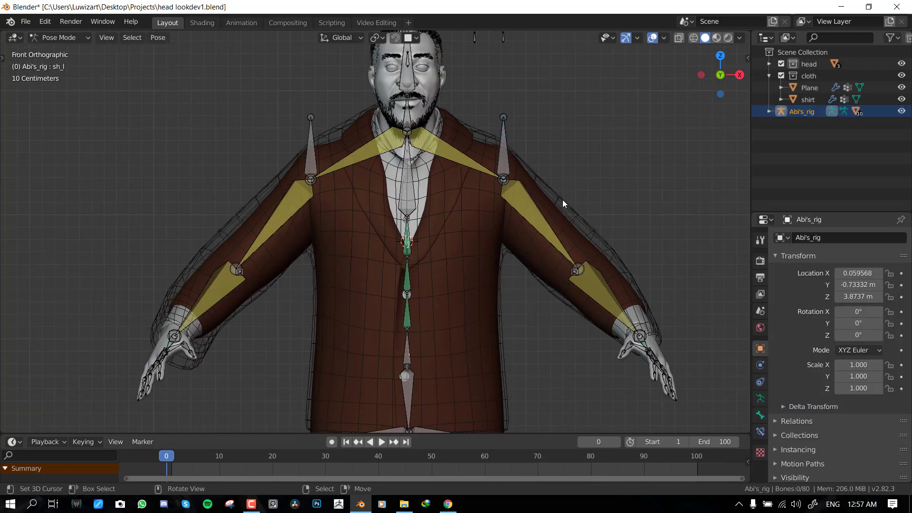
{"action": "key", "text": "ctrl+Tab"}
{"action": "left_click", "coordinate": [563, 201]}
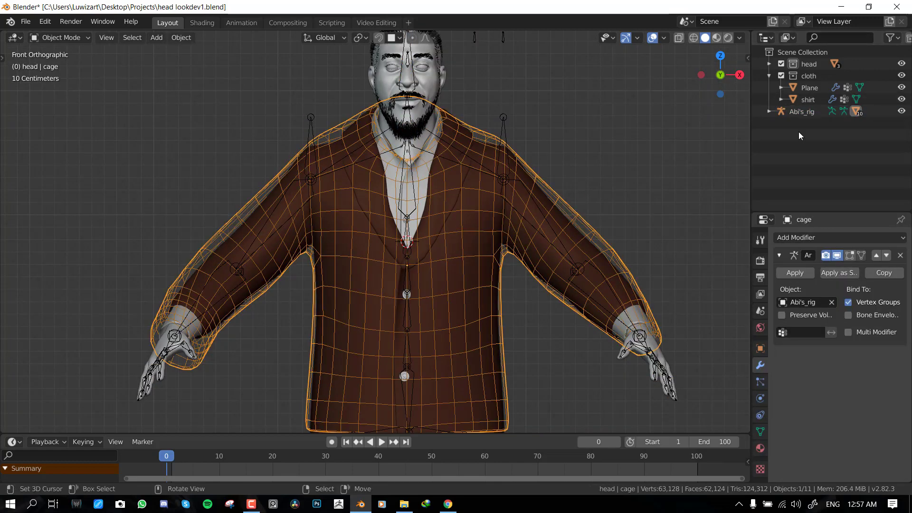
- Expand Abi's_rig in the outliner and enable the viewport and render restriction toggles for its objects
{"action": "left_click", "coordinate": [770, 112]}
{"action": "scroll", "coordinate": [850, 171], "scroll_direction": "down", "scroll_amount": 1}
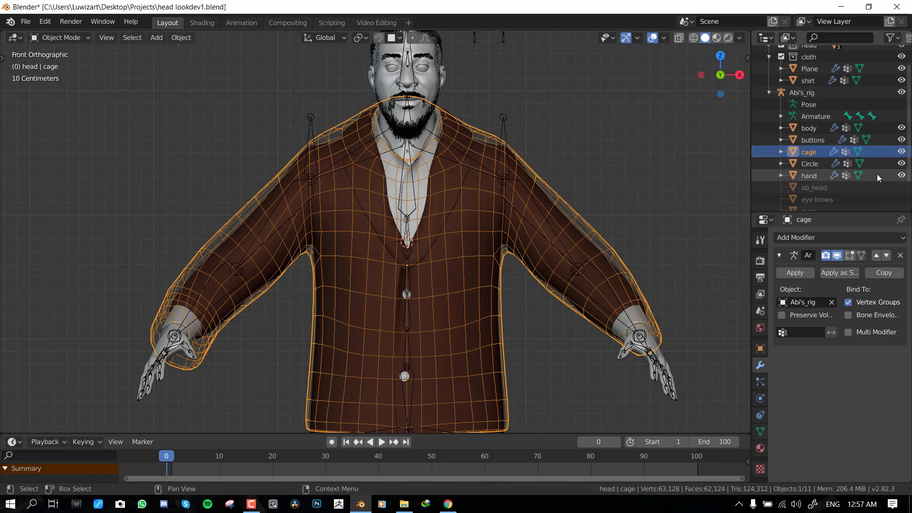
{"action": "left_click", "coordinate": [894, 38]}
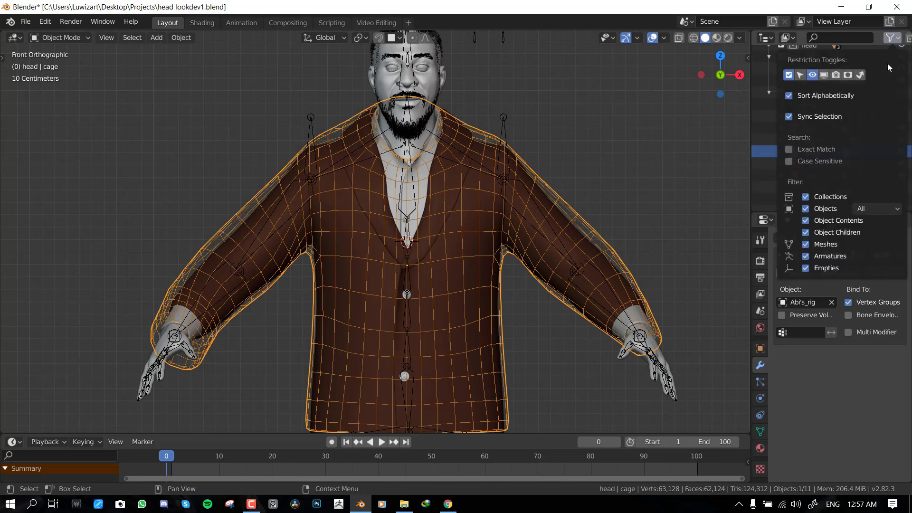
{"action": "left_click", "coordinate": [830, 76]}
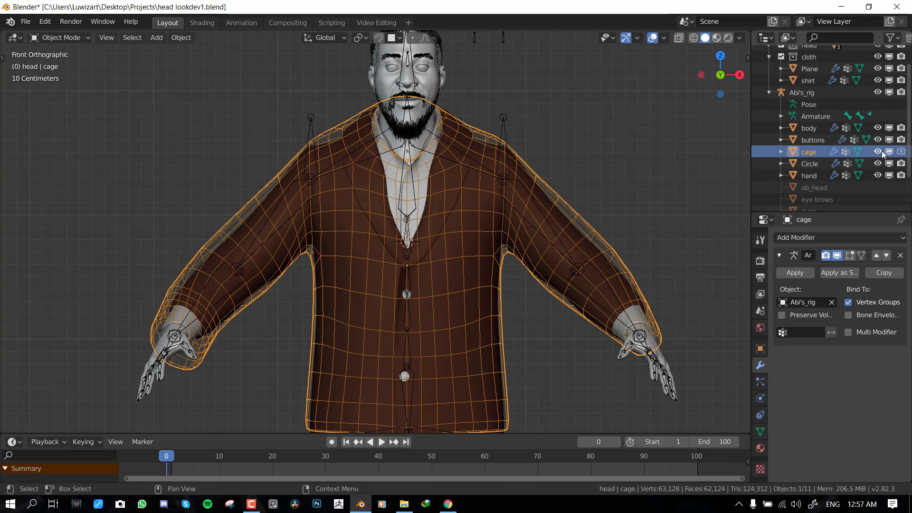
- Disable the cage in viewports, and raise the rig's shoulder control bone sh_l in Pose Mode to test the jacket
{"action": "left_click", "coordinate": [886, 152]}
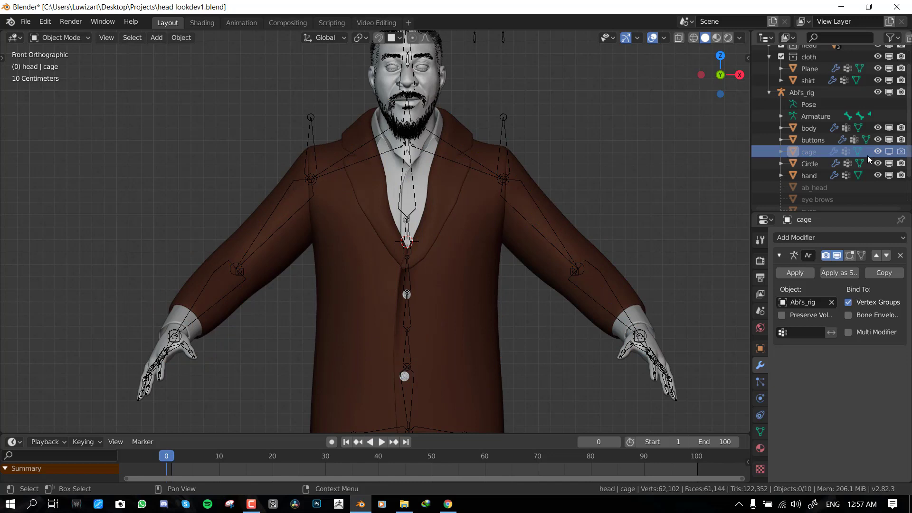
{"action": "left_click", "coordinate": [501, 137]}
{"action": "key", "text": "ctrl+Tab"}
{"action": "left_click", "coordinate": [507, 143]}
{"action": "key", "text": "g"}
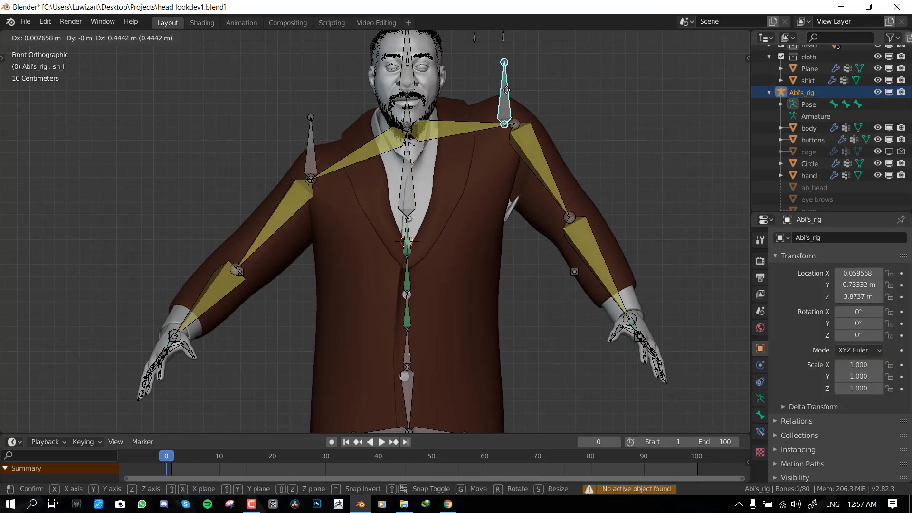
{"action": "left_click", "coordinate": [449, 167]}
- Try rotating the upper chest bone and a mid-spine bone to test how the clothing deforms
{"action": "right_click", "coordinate": [407, 181]}
{"action": "key", "text": "r"}
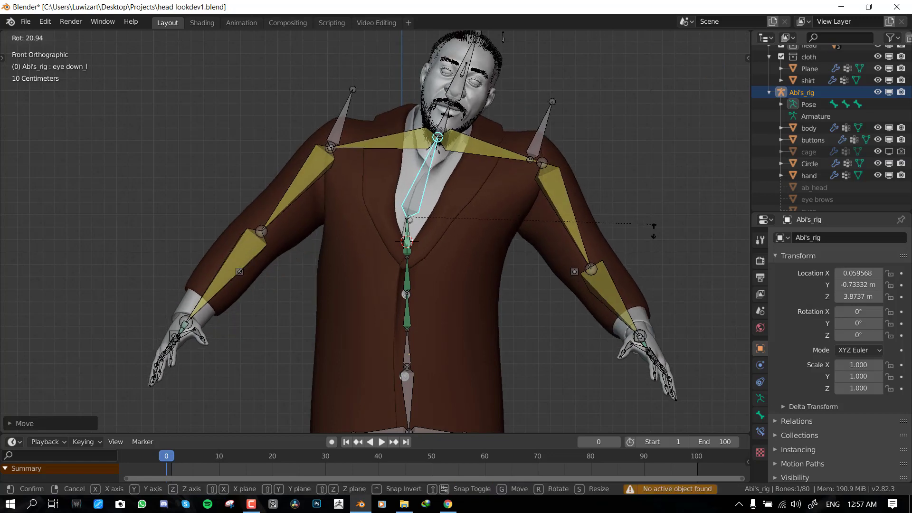
{"action": "key", "text": "Escape"}
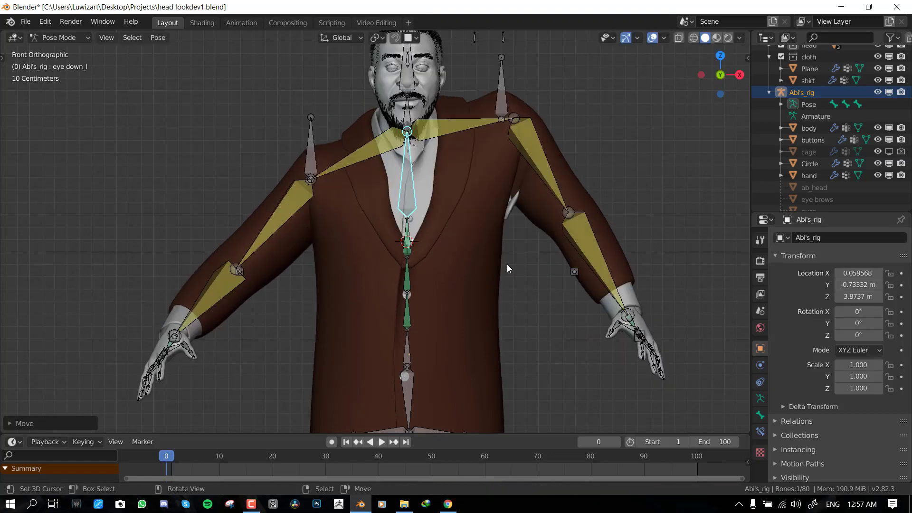
{"action": "left_click", "coordinate": [402, 279]}
{"action": "key", "text": "r"}
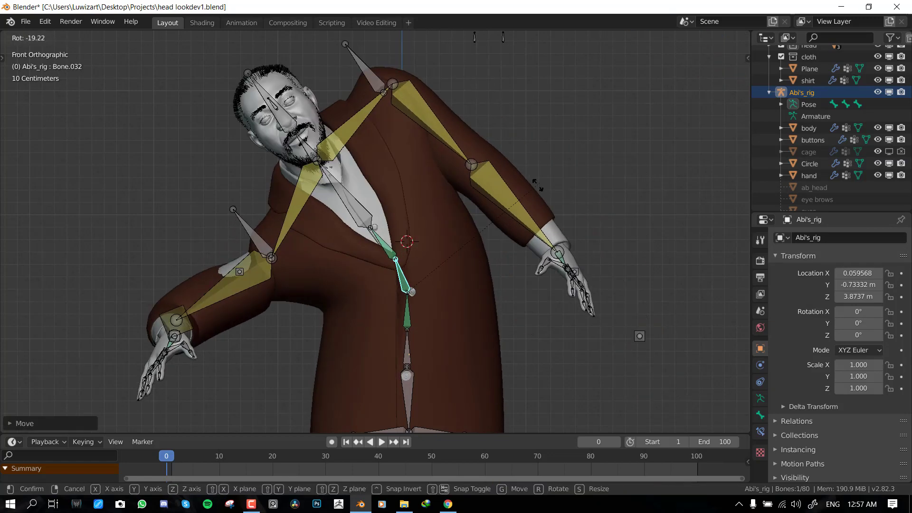
{"action": "key", "text": "Escape"}
- Try moving the hand_l control bone, and clear the location of all pose bones
{"action": "middle_click_drag", "start_coordinate": [419, 364], "coordinate": [454, 317], "text": "alt"}
{"action": "right_click_drag", "start_coordinate": [409, 342], "coordinate": [413, 193]}
{"action": "middle_click_drag", "start_coordinate": [520, 191], "coordinate": [558, 213], "text": "alt"}
{"action": "key", "text": "g"}
{"action": "left_click", "coordinate": [584, 242]}
{"action": "key", "text": "a"}
{"action": "key", "text": "alt+g"}
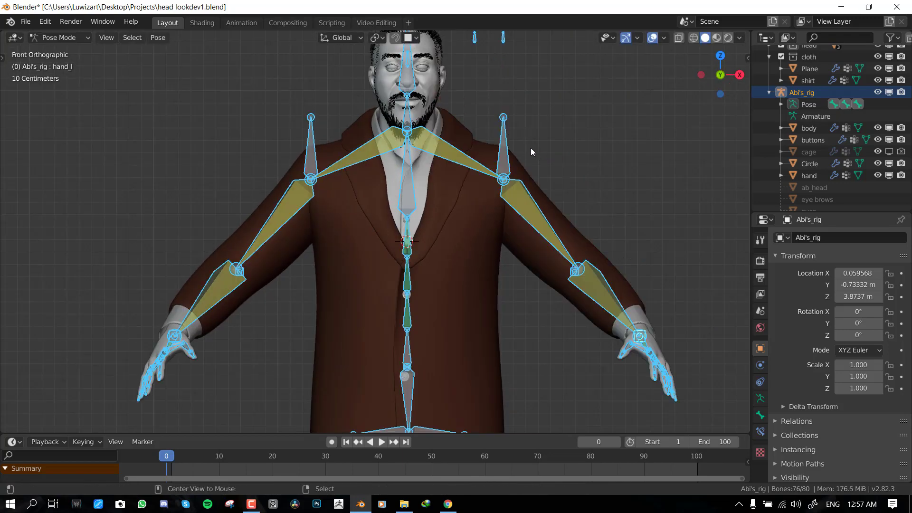
- Test a small move of the sh_l shoulder bone, and reset all bone locations in front view
{"action": "left_click", "coordinate": [506, 138]}
{"action": "scroll", "coordinate": [510, 136], "scroll_direction": "up", "scroll_amount": 3}
{"action": "key", "text": "g"}
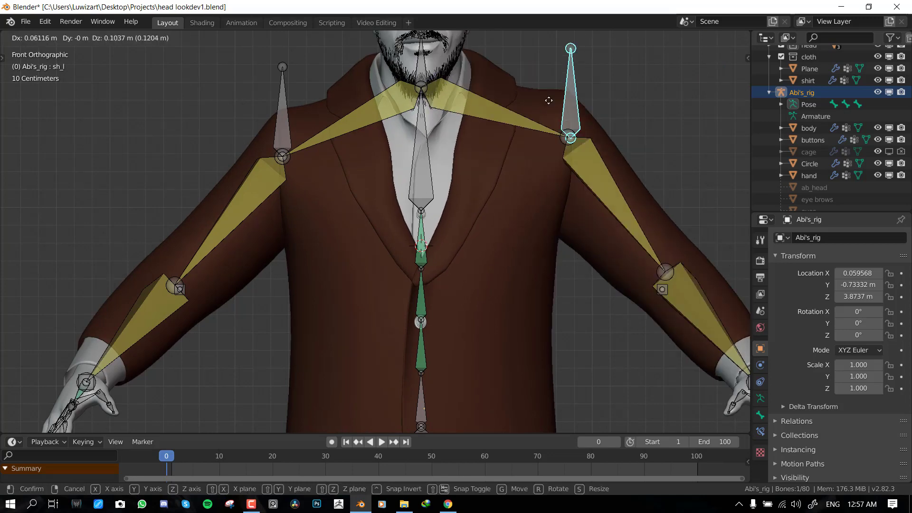
{"action": "left_click", "coordinate": [572, 133]}
{"action": "middle_click_drag", "start_coordinate": [573, 133], "coordinate": [544, 141]}
{"action": "key", "text": "KP_1"}
{"action": "key", "text": "a"}
{"action": "key", "text": "alt+g"}
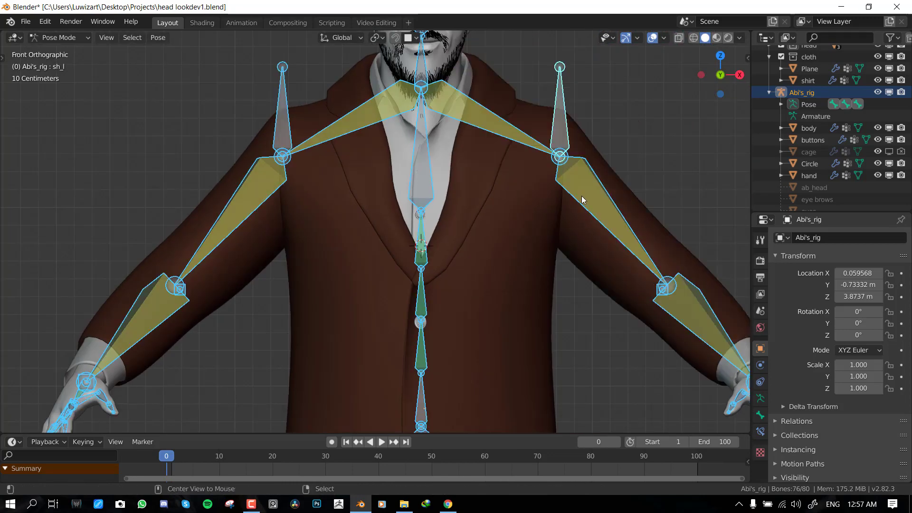
- Raise the sh_l bone to check the jacket around the armpit, and clear its location again
{"action": "left_click", "coordinate": [584, 165]}
{"action": "scroll", "coordinate": [583, 176], "scroll_direction": "down", "scroll_amount": 4}
{"action": "key", "text": "g"}
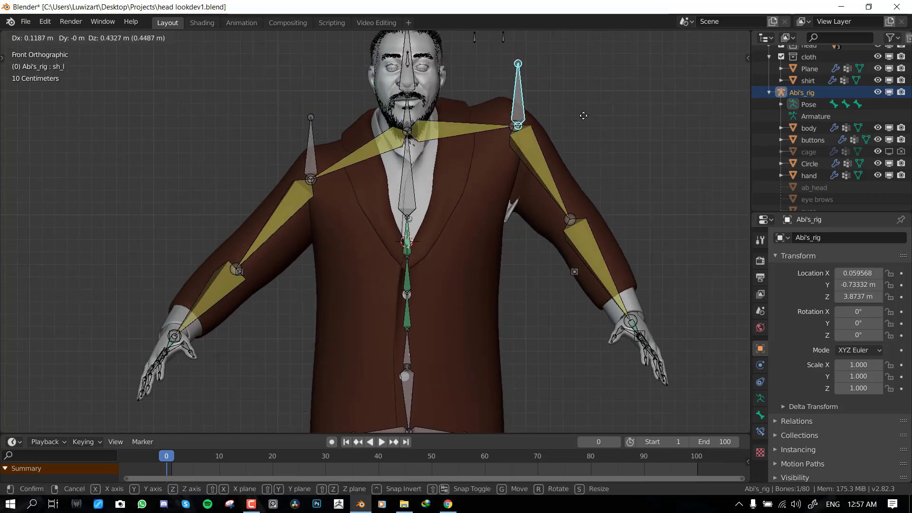
{"action": "left_click", "coordinate": [567, 158]}
{"action": "scroll", "coordinate": [567, 158], "scroll_direction": "up", "scroll_amount": 1}
{"action": "middle_click_drag", "start_coordinate": [578, 133], "coordinate": [523, 198], "text": "shift"}
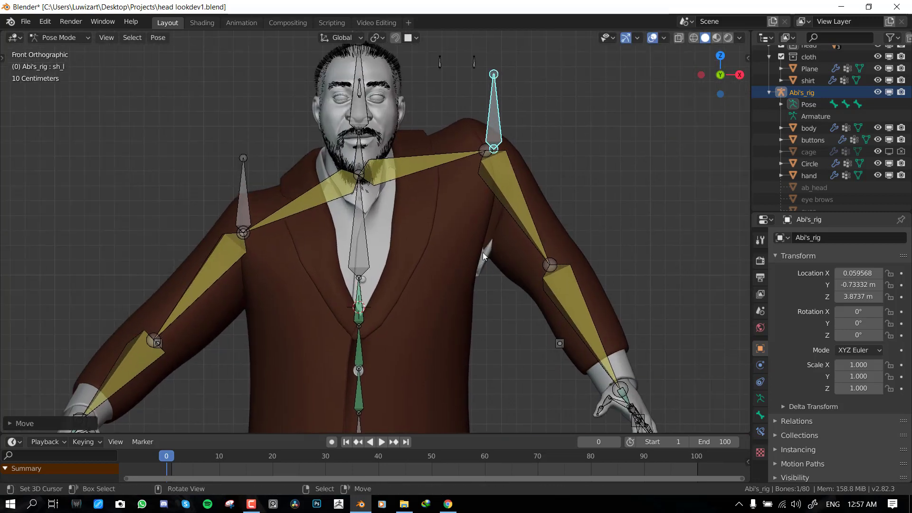
{"action": "key", "text": "alt+g"}
{"action": "scroll", "coordinate": [497, 247], "scroll_direction": "up", "scroll_amount": 2}
- Leave Pose Mode, re-enable the cage in viewports and inspect its mesh around the armpit in Edit Mode
{"action": "key", "text": "ctrl+Tab"}
{"action": "right_click", "coordinate": [488, 295]}
{"action": "middle_click_drag", "start_coordinate": [525, 294], "coordinate": [481, 195], "text": "shift"}
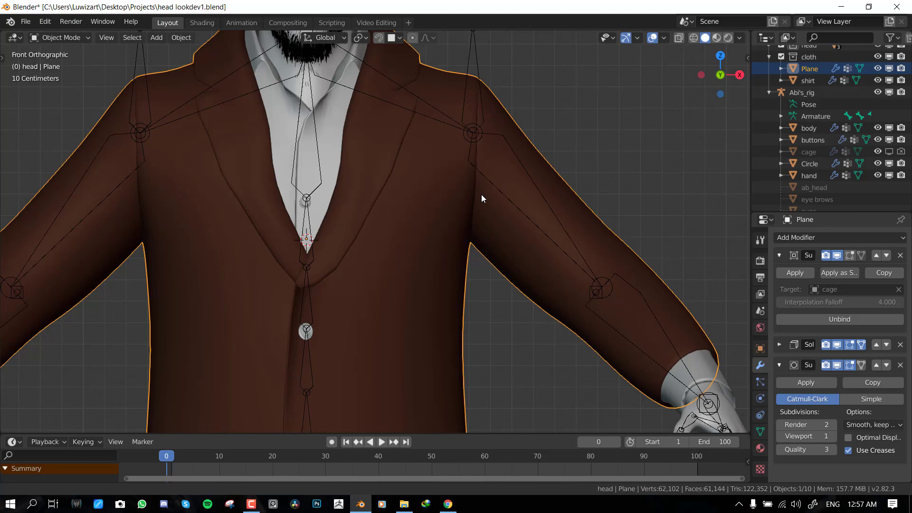
{"action": "scroll", "coordinate": [456, 192], "scroll_direction": "down", "scroll_amount": 1}
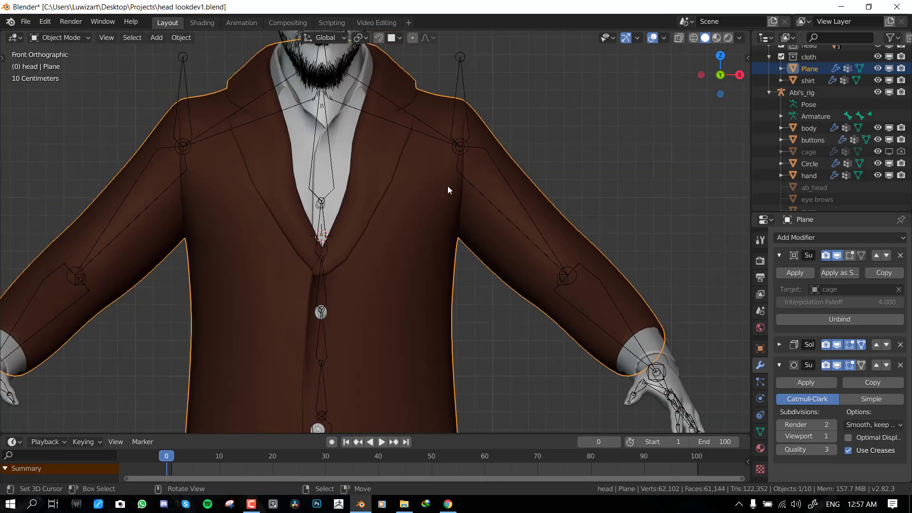
{"action": "left_click", "coordinate": [890, 152]}
{"action": "left_click", "coordinate": [515, 142]}
{"action": "key", "text": "Tab"}
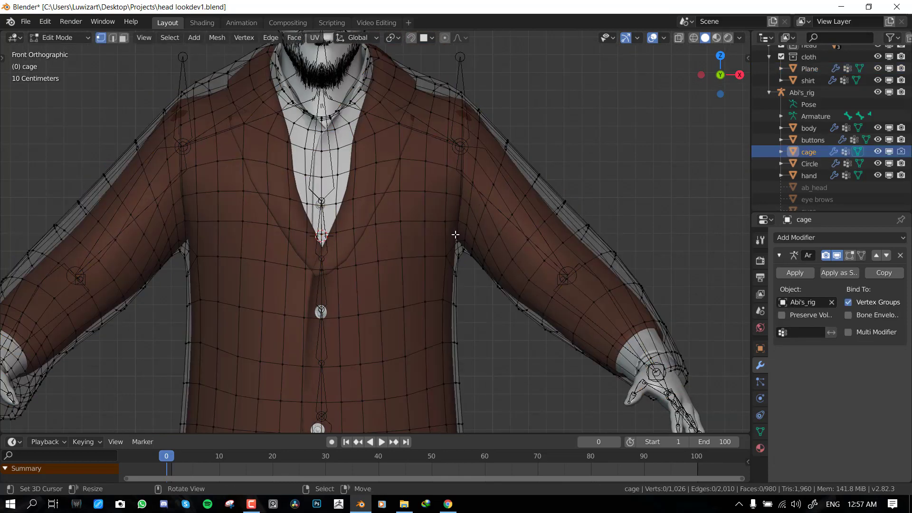
{"action": "middle_click_drag", "start_coordinate": [455, 235], "coordinate": [543, 292]}
{"action": "key", "text": "Tab"}
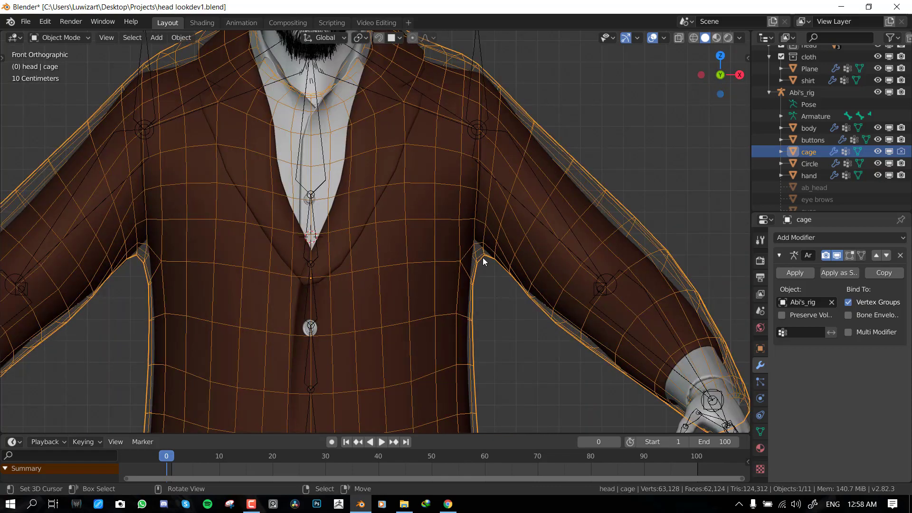
{"action": "scroll", "coordinate": [449, 229], "scroll_direction": "down", "scroll_amount": 3}
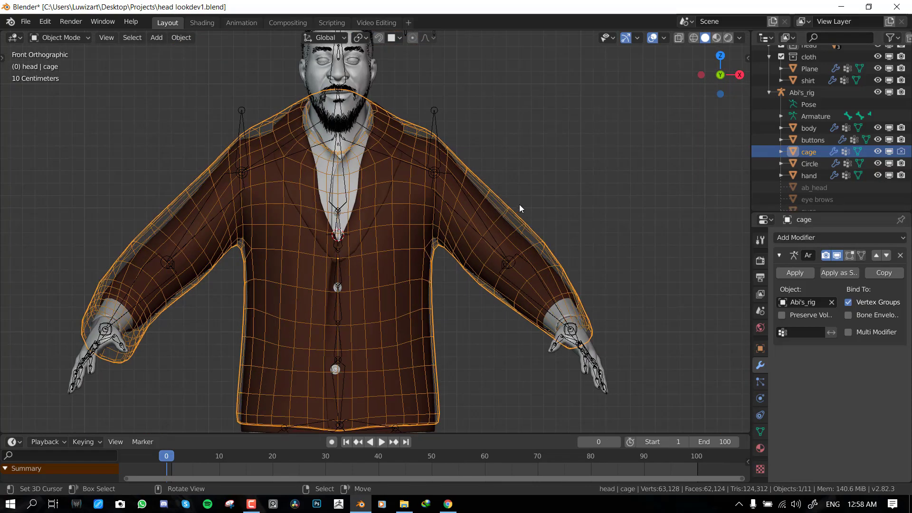
- Display the cage as a solid surface, and raise the rig's sh_l bone about 0.4 m in Pose Mode
{"action": "key", "text": "w"}
{"action": "left_click", "coordinate": [532, 207]}
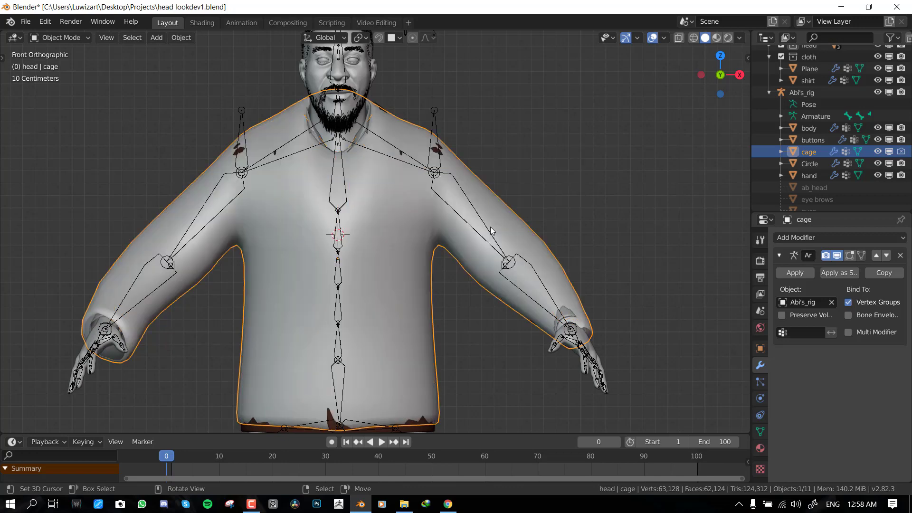
{"action": "left_click", "coordinate": [435, 117]}
{"action": "key", "text": "ctrl+Tab"}
{"action": "key", "text": "g"}
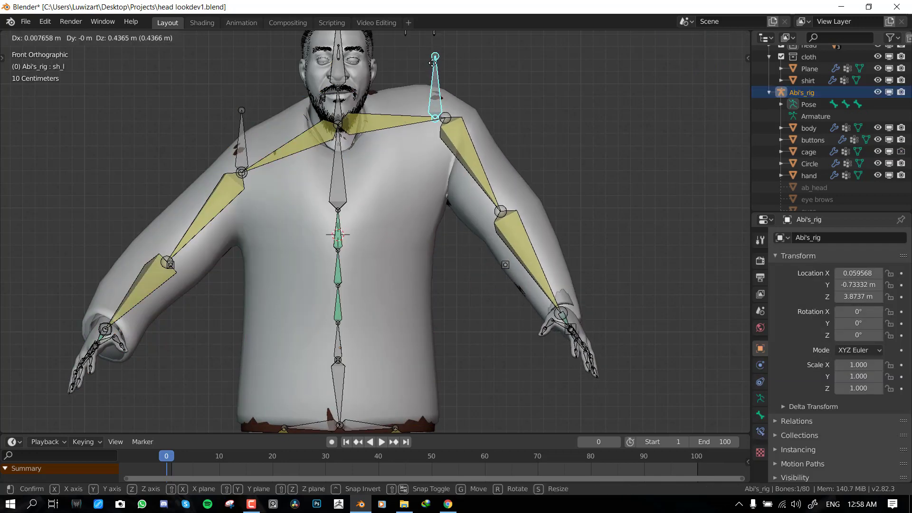
{"action": "left_click", "coordinate": [435, 67]}
{"action": "middle_click_drag", "start_coordinate": [445, 197], "coordinate": [444, 223]}
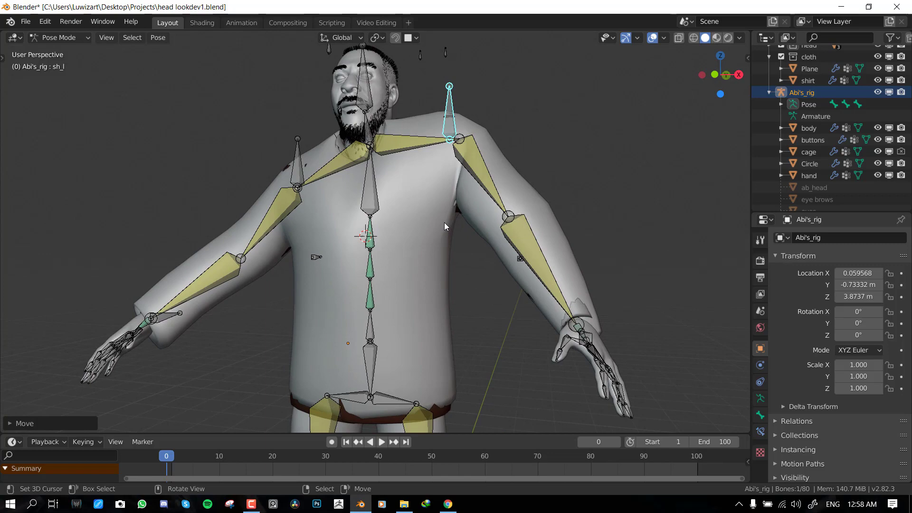
- Return to Object Mode, display the cage as wire and inspect the shirt poking through at the raised arm's armpit
{"action": "left_click", "coordinate": [450, 224]}
{"action": "key", "text": "ctrl+Tab"}
{"action": "right_click", "coordinate": [446, 224]}
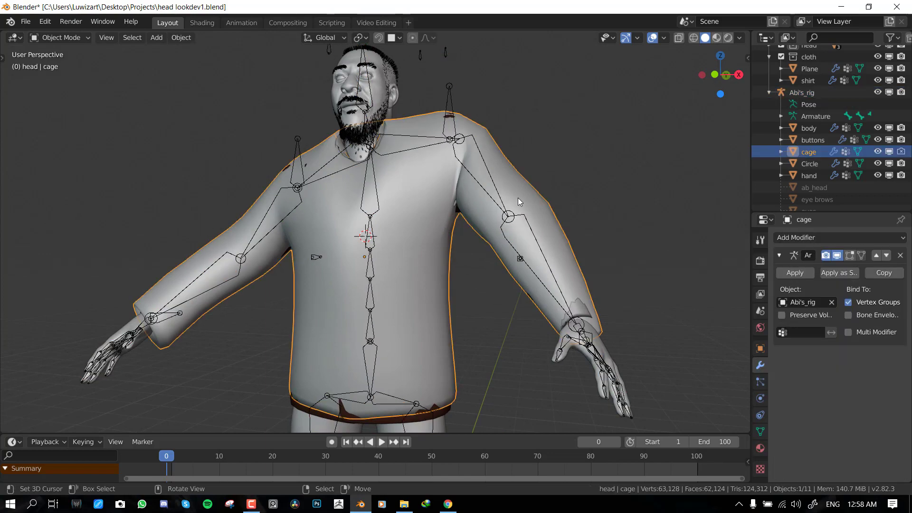
{"action": "key", "text": "shift+w"}
{"action": "left_click", "coordinate": [502, 175]}
{"action": "scroll", "coordinate": [490, 196], "scroll_direction": "up", "scroll_amount": 4}
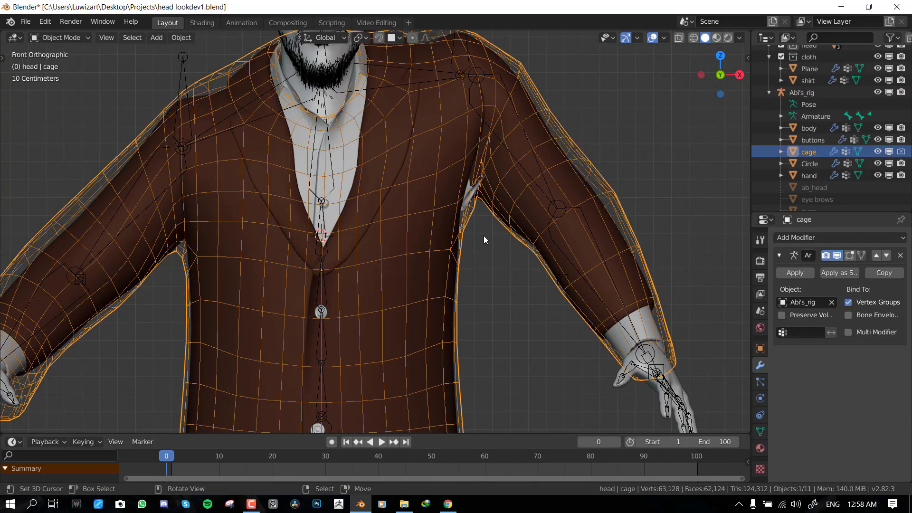
{"action": "left_click", "coordinate": [484, 236]}
{"action": "scroll", "coordinate": [483, 208], "scroll_direction": "up", "scroll_amount": 3}
{"action": "left_click", "coordinate": [512, 230]}
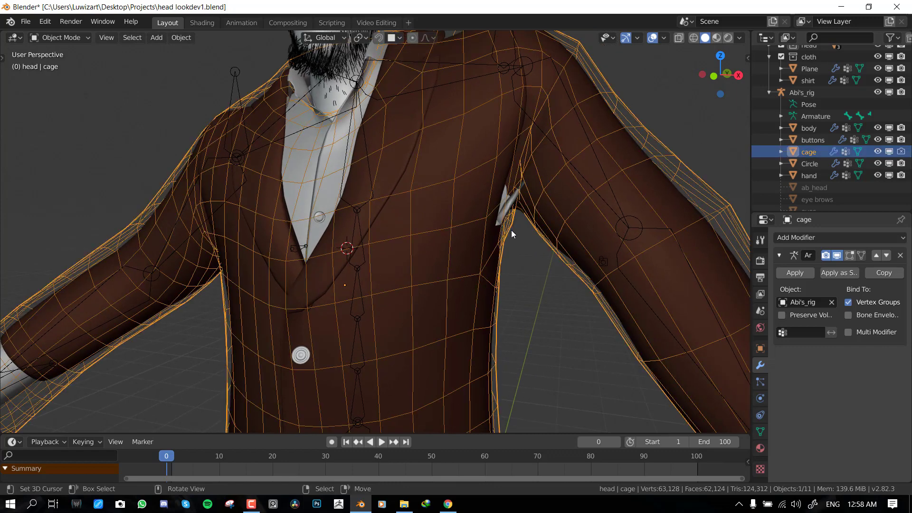
- Try Weight Paint mode on the cage alone, and set its display to Bounds
{"action": "key", "text": "ctrl+Tab"}
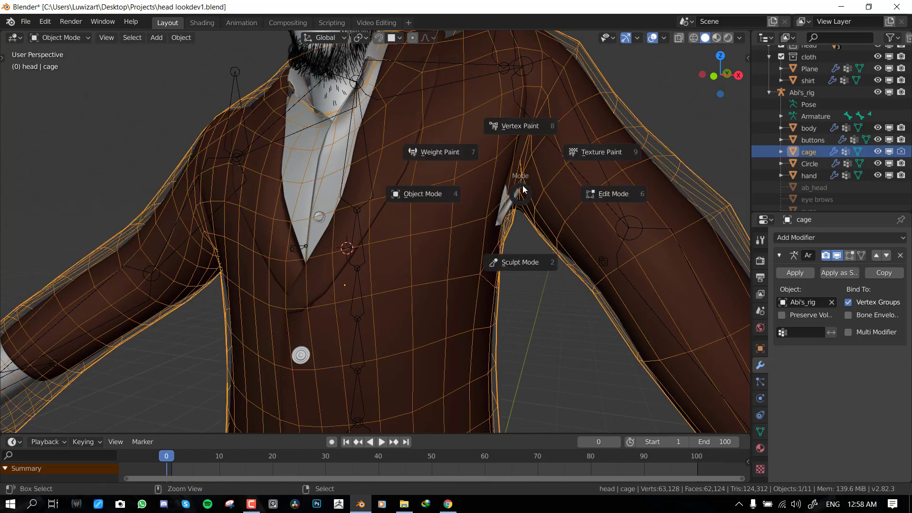
{"action": "left_click", "coordinate": [452, 155]}
{"action": "key", "text": "shift+space"}
{"action": "left_click", "coordinate": [492, 284]}
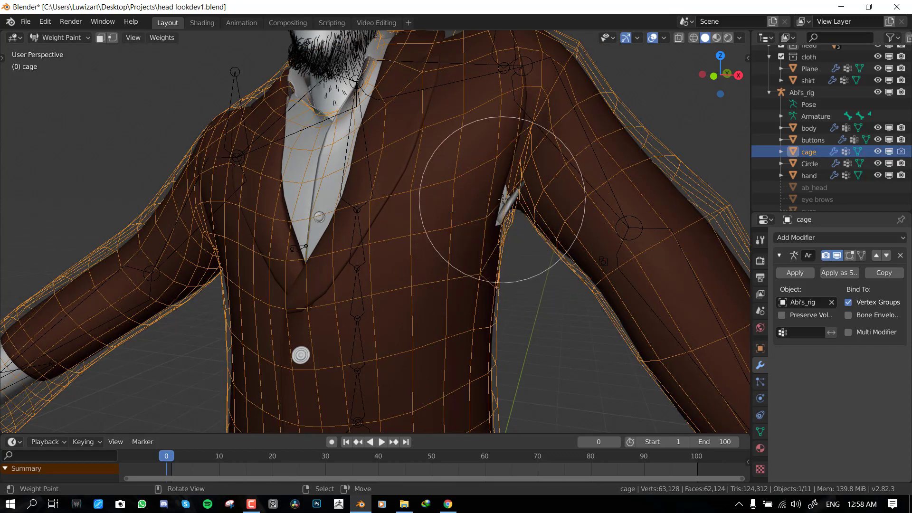
{"action": "key", "text": "q"}
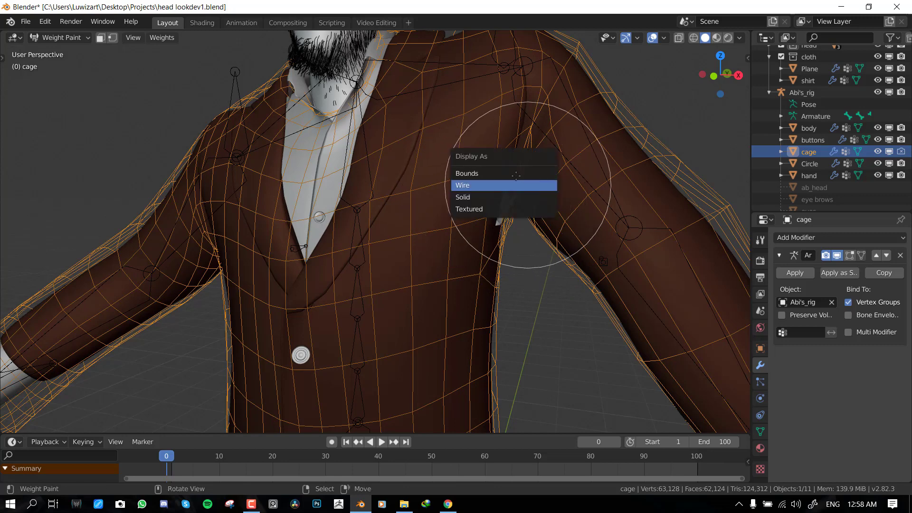
{"action": "left_click", "coordinate": [515, 190]}
{"action": "scroll", "coordinate": [515, 190], "scroll_direction": "down", "scroll_amount": 5}
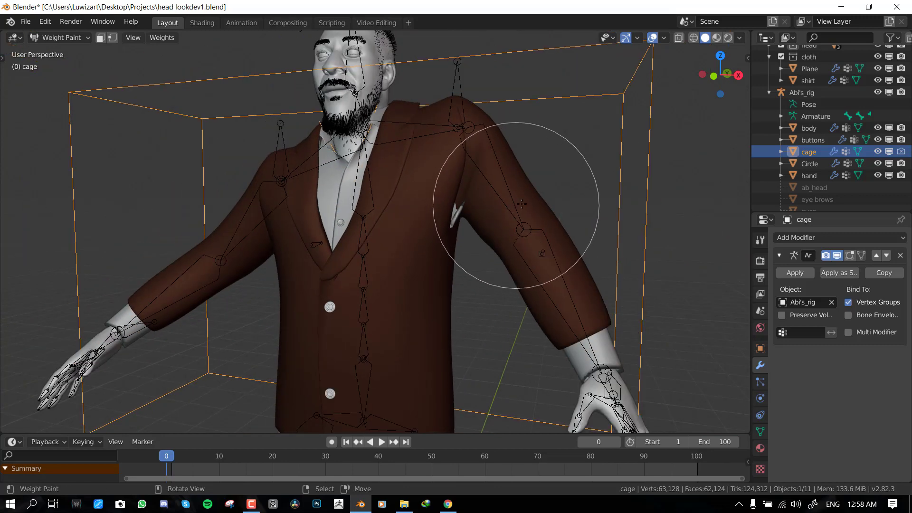
- Display the cage as a solid surface again and return it to Object Mode
{"action": "key", "text": "q"}
{"action": "left_click", "coordinate": [502, 238]}
{"action": "key", "text": "ctrl+Tab"}
{"action": "left_click", "coordinate": [372, 218]}
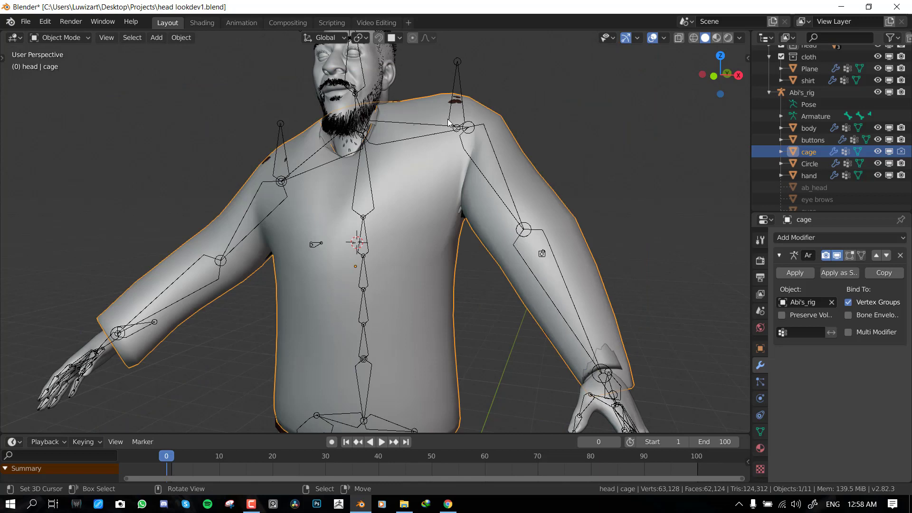
- Select Abi's_rig together with the cage, enter Weight Paint mode and display the cage as Wire
{"action": "left_click", "coordinate": [457, 95]}
{"action": "left_click", "coordinate": [437, 188], "text": "shift"}
{"action": "key", "text": "ctrl+Tab"}
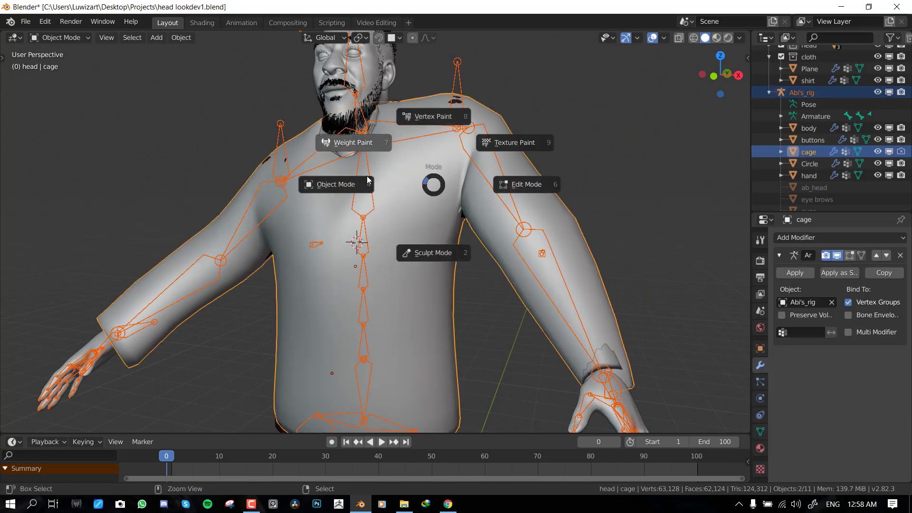
{"action": "left_click", "coordinate": [362, 143]}
{"action": "key", "text": "q"}
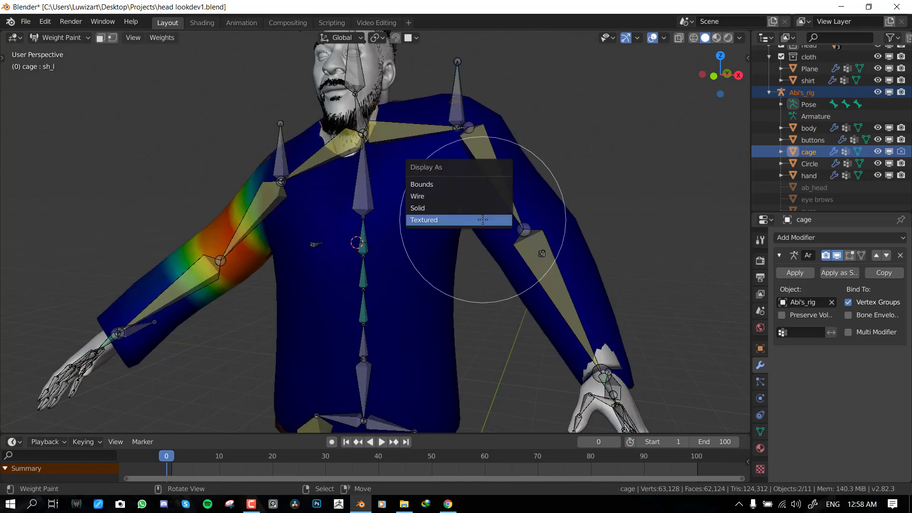
{"action": "left_click", "coordinate": [442, 196]}
- Select the raised arm's upper-arm bone and rotate it slightly while viewing the armpit from behind
{"action": "scroll", "coordinate": [441, 195], "scroll_direction": "up", "scroll_amount": 2}
{"action": "left_click", "coordinate": [540, 153], "text": "ctrl"}
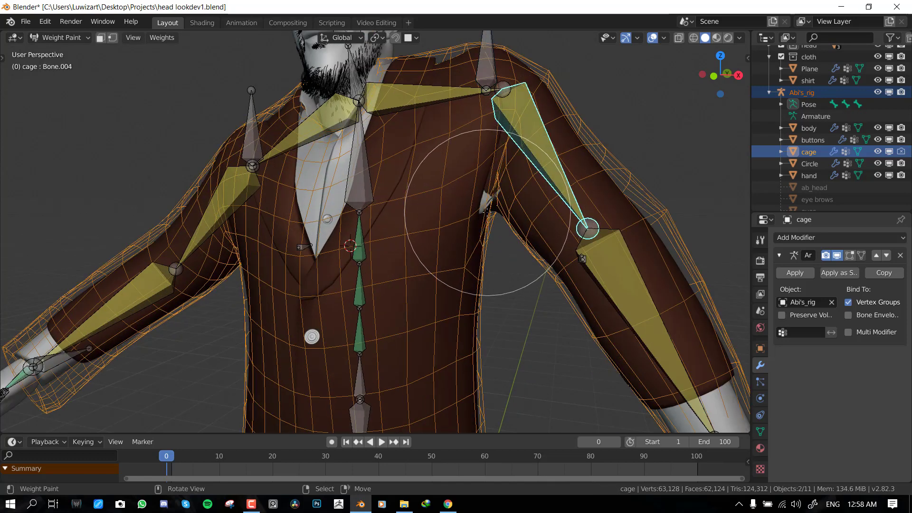
{"action": "scroll", "coordinate": [489, 199], "scroll_direction": "up", "scroll_amount": 1}
{"action": "middle_click_drag", "start_coordinate": [486, 228], "coordinate": [532, 248]}
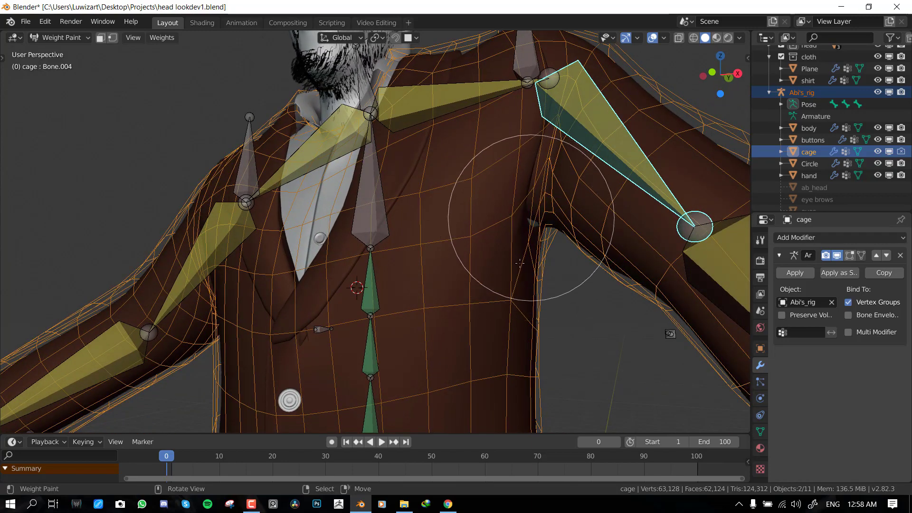
{"action": "middle_click_drag", "start_coordinate": [609, 169], "coordinate": [452, 102]}
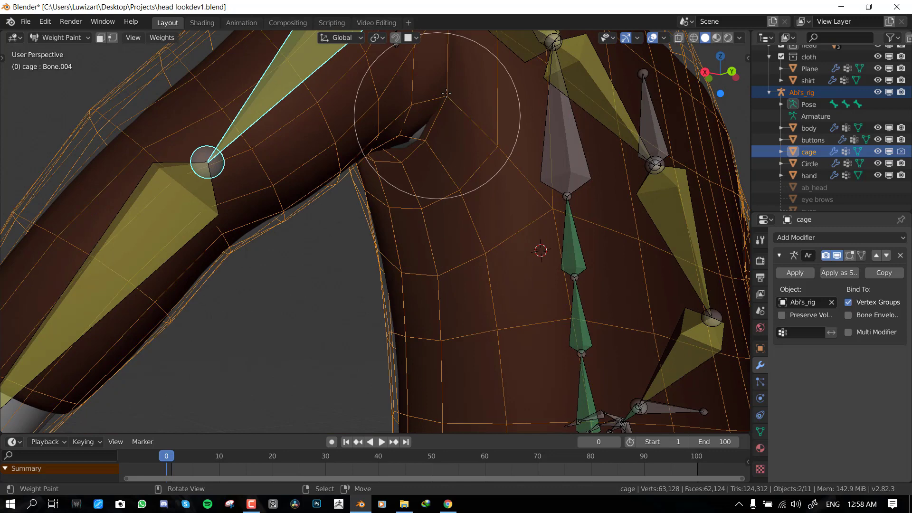
{"action": "key", "text": "r"}
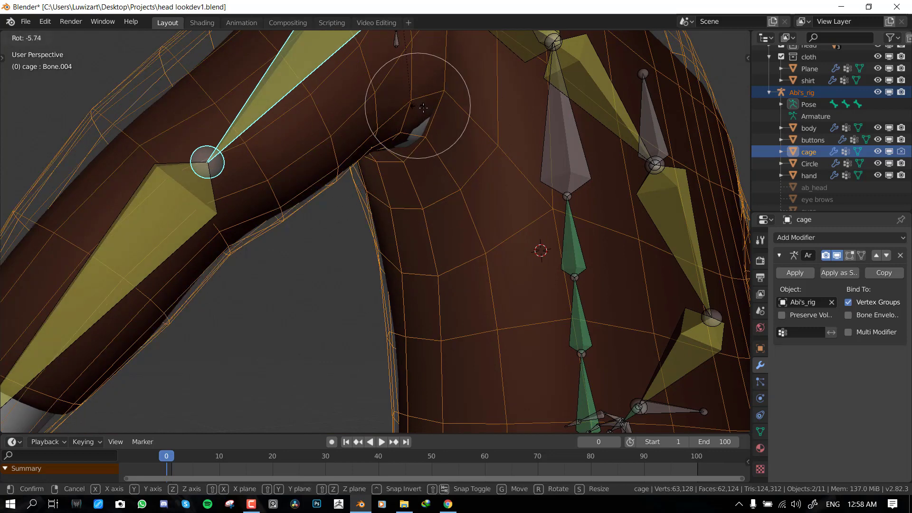
{"action": "left_click", "coordinate": [423, 108]}
{"action": "scroll", "coordinate": [440, 129], "scroll_direction": "down", "scroll_amount": 6}
{"action": "scroll", "coordinate": [391, 155], "scroll_direction": "up", "scroll_amount": 3}
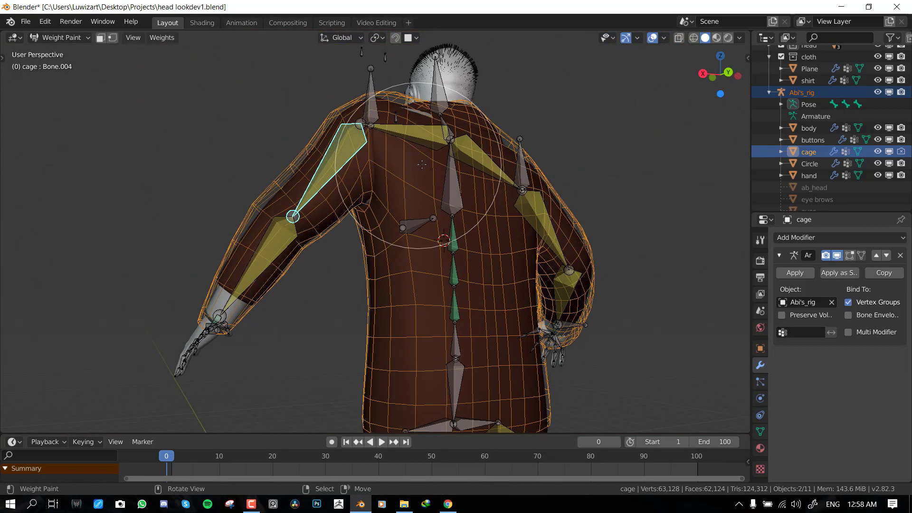
- Switch the cage to Sculpt Mode and examine the raised arm's shoulder and armpit from behind and from the front
{"action": "key", "text": "ctrl+Tab"}
{"action": "left_click", "coordinate": [390, 223]}
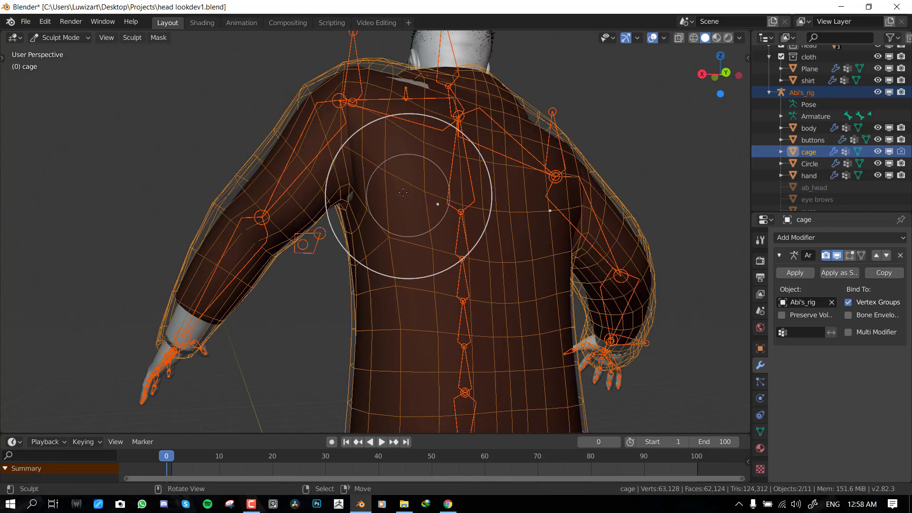
{"action": "scroll", "coordinate": [389, 204], "scroll_direction": "up", "scroll_amount": 2}
{"action": "mouse_move", "coordinate": [346, 186]}
{"action": "left_mouse_down"}
{"action": "mouse_move", "coordinate": [362, 161]}
{"action": "mouse_move", "coordinate": [356, 205]}
{"action": "left_mouse_up"}
{"action": "key", "text": "KP_1"}
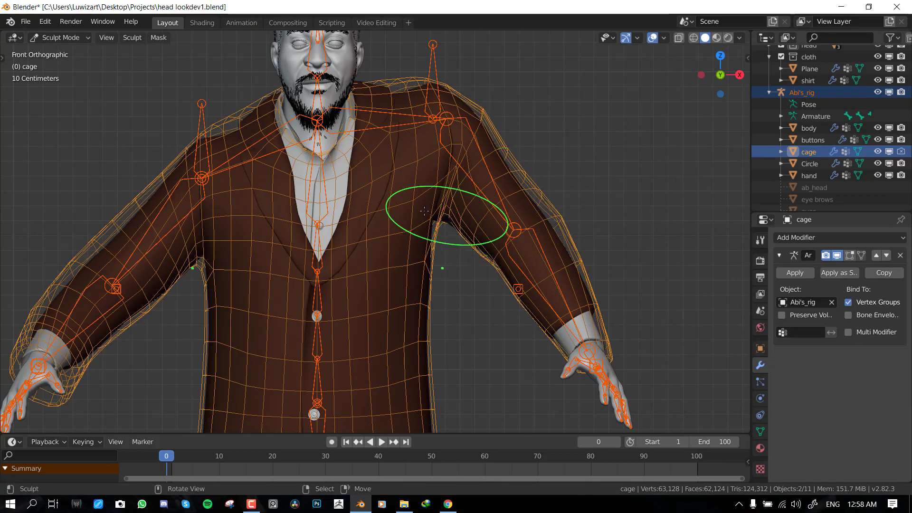
{"action": "left_click_drag", "start_coordinate": [419, 211], "coordinate": [424, 218]}
{"action": "scroll", "coordinate": [438, 220], "scroll_direction": "up", "scroll_amount": 2}
{"action": "middle_click_drag", "start_coordinate": [468, 229], "coordinate": [429, 232]}
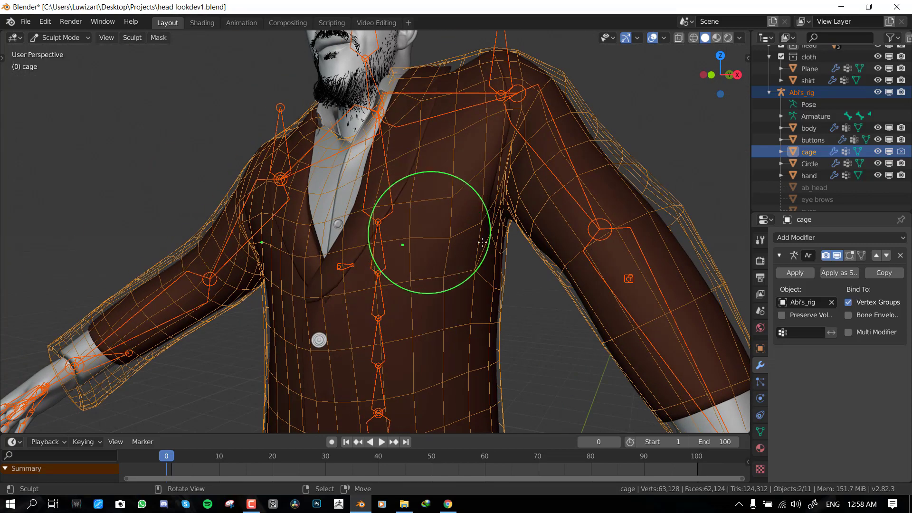
{"action": "key", "text": "KP_1"}
{"action": "scroll", "coordinate": [489, 200], "scroll_direction": "down", "scroll_amount": 4}
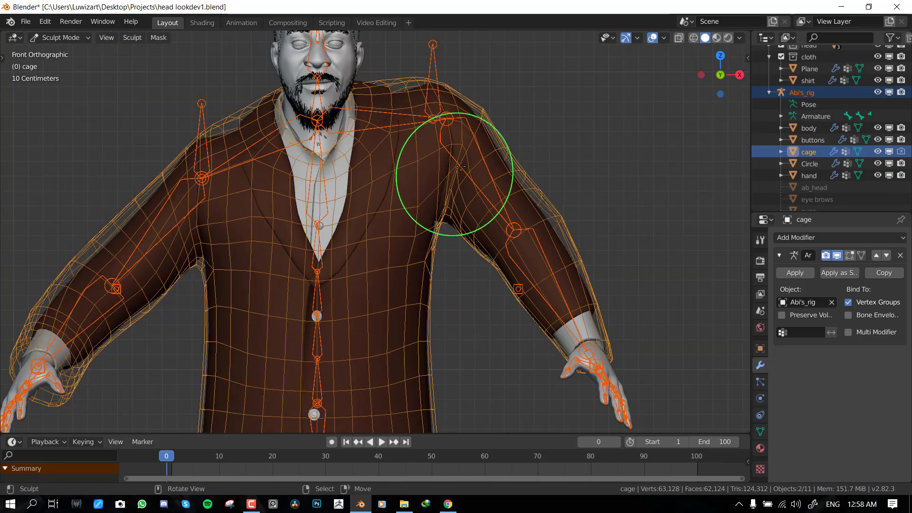
{"action": "scroll", "coordinate": [499, 219], "scroll_direction": "up", "scroll_amount": 2}
{"action": "scroll", "coordinate": [479, 154], "scroll_direction": "down", "scroll_amount": 2}
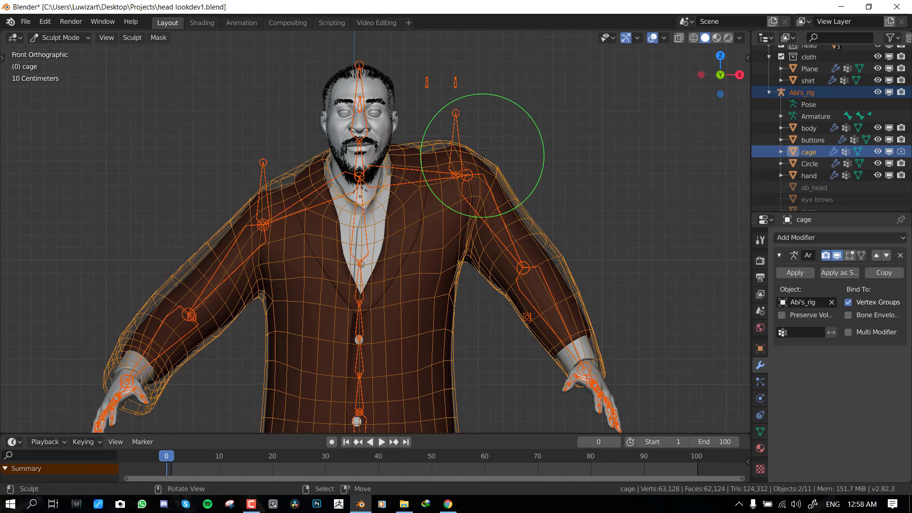
{"action": "middle_click_drag", "start_coordinate": [487, 211], "coordinate": [472, 179], "text": "shift"}
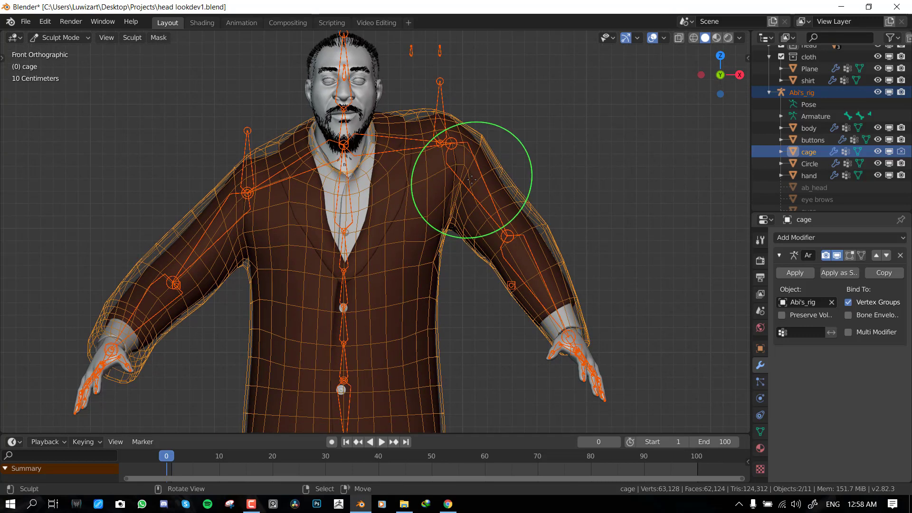
- Leave Sculpt Mode on the cage, put Abi's_rig in Pose Mode and reset all its bones to the rest pose
{"action": "key", "text": "ctrl+Tab"}
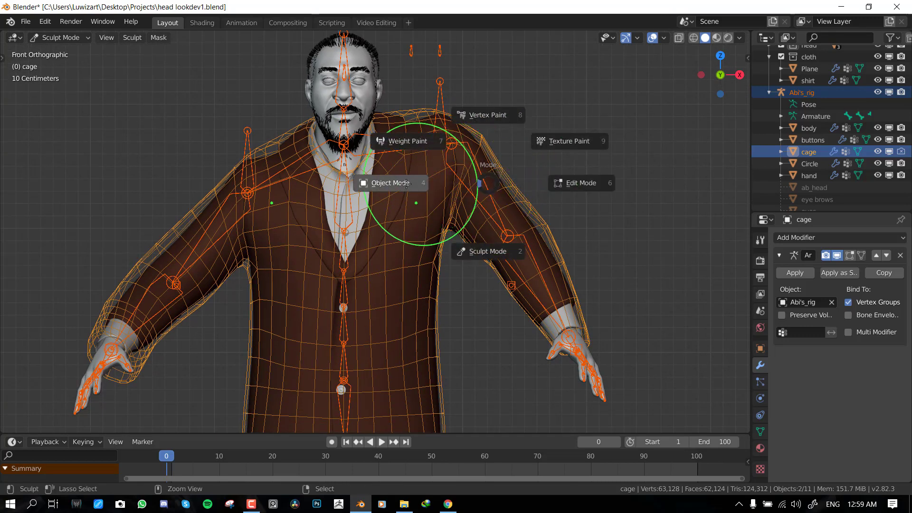
{"action": "left_click", "coordinate": [403, 182]}
{"action": "left_click", "coordinate": [444, 93]}
{"action": "key", "text": "ctrl+Tab"}
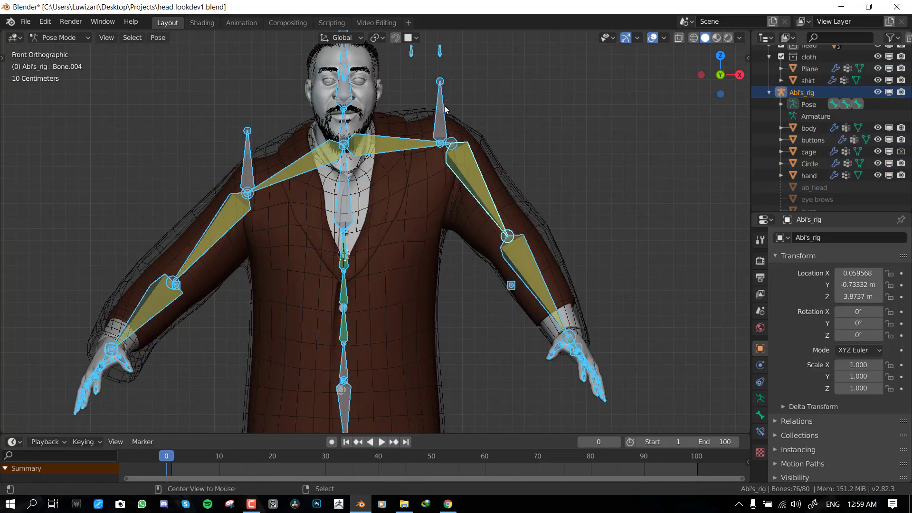
- Test a sideways bend of the torso by rotating the middle spine bone about 29° in front view, and cancel it
{"action": "left_click", "coordinate": [347, 286]}
{"action": "key", "text": "r"}
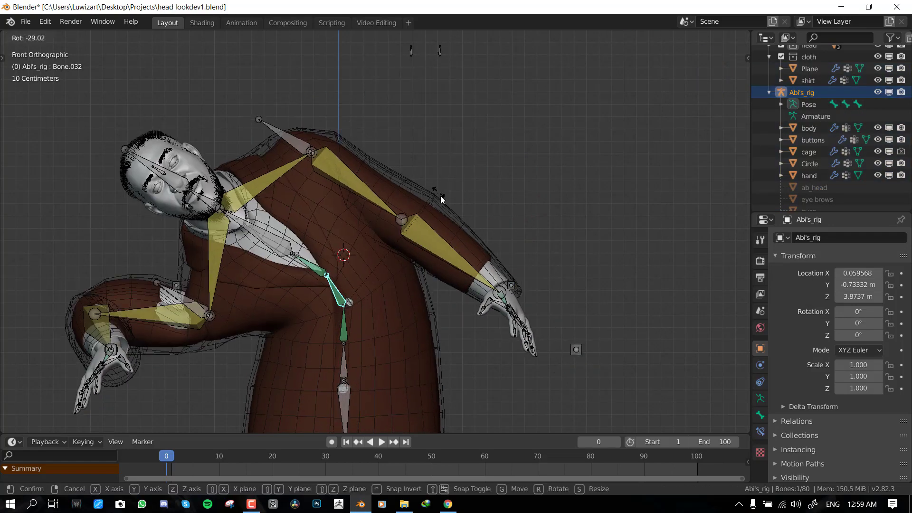
{"action": "right_click", "coordinate": [440, 195]}
- Rotate the lowest green spine bone in front view to bend the torso sideways toward the character's left arm
{"action": "middle_click_drag", "start_coordinate": [520, 208], "coordinate": [582, 129], "text": "shift"}
{"action": "scroll", "coordinate": [531, 190], "scroll_direction": "up", "scroll_amount": 3}
{"action": "middle_click_drag", "start_coordinate": [461, 250], "coordinate": [414, 250]}
{"action": "key", "text": "KP_5"}
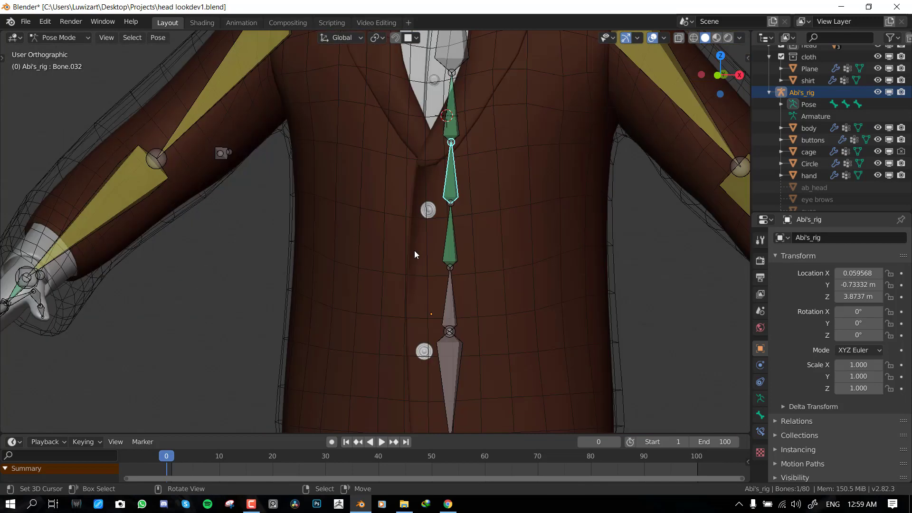
{"action": "key", "text": "KP_1"}
{"action": "scroll", "coordinate": [422, 217], "scroll_direction": "down", "scroll_amount": 4}
{"action": "scroll", "coordinate": [487, 153], "scroll_direction": "up", "scroll_amount": 3}
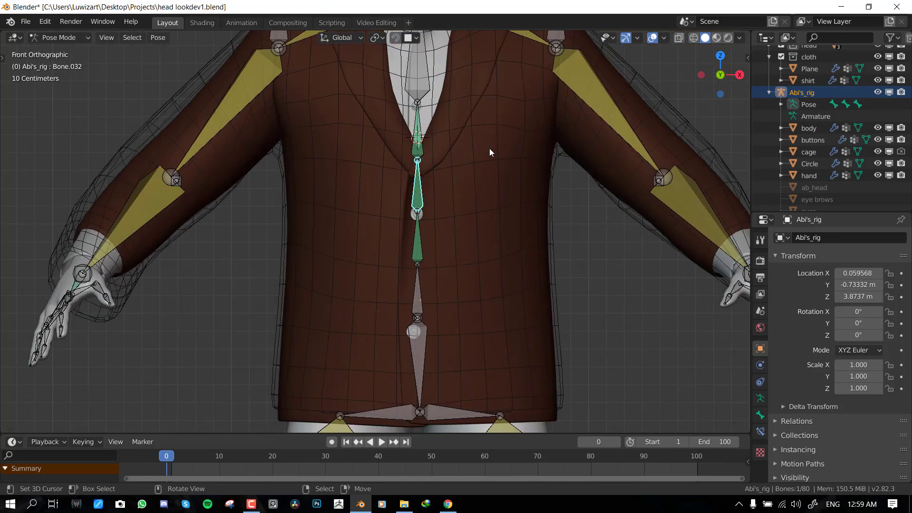
{"action": "left_click", "coordinate": [406, 237]}
{"action": "key", "text": "r"}
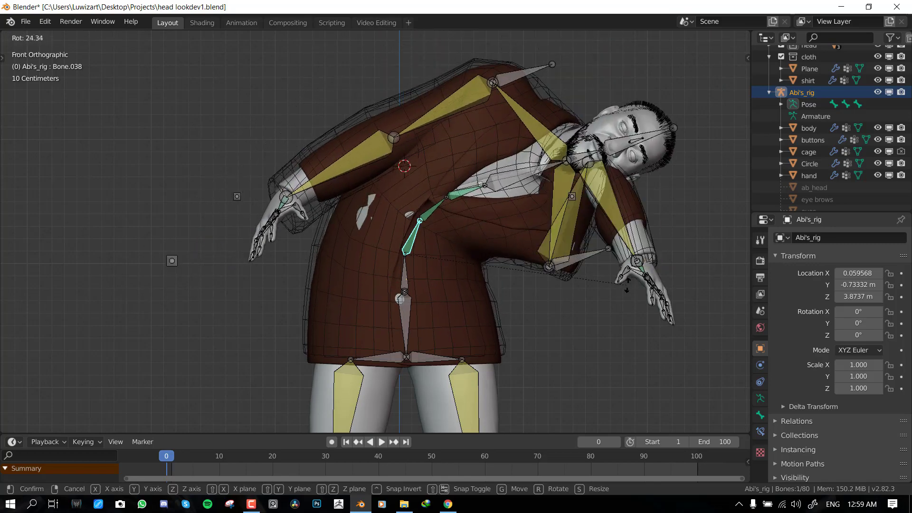